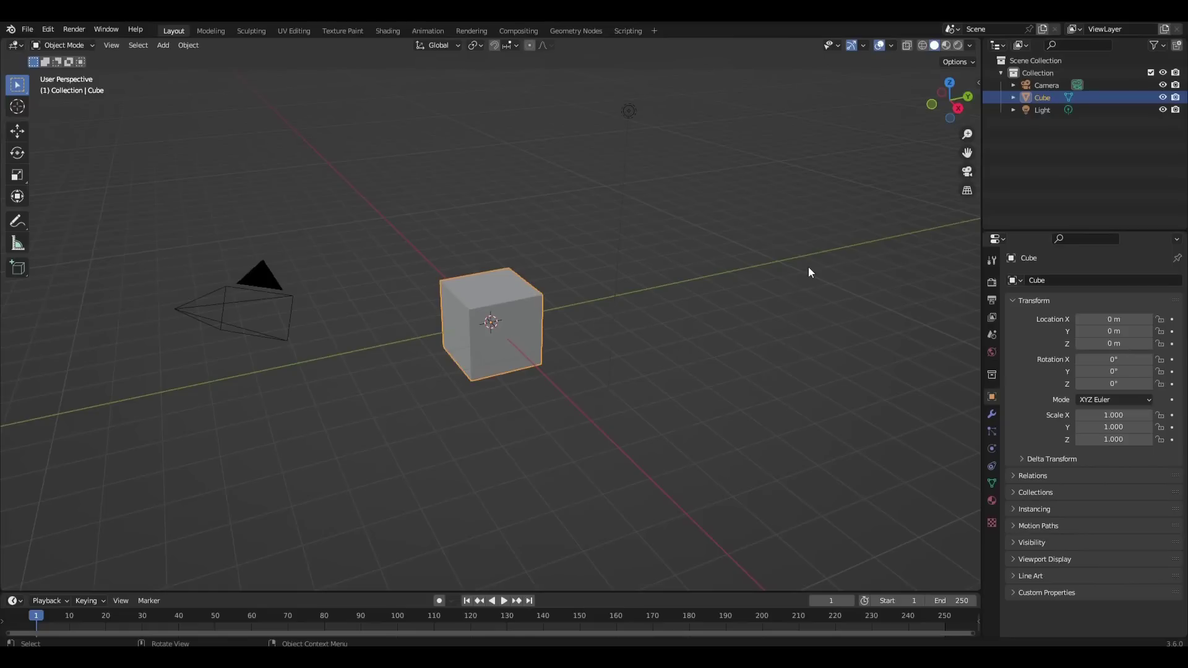
Clear the default scene and add a new cube at the origin
{"action": "key", "text": "a"}
{"action": "key", "text": "Delete"}
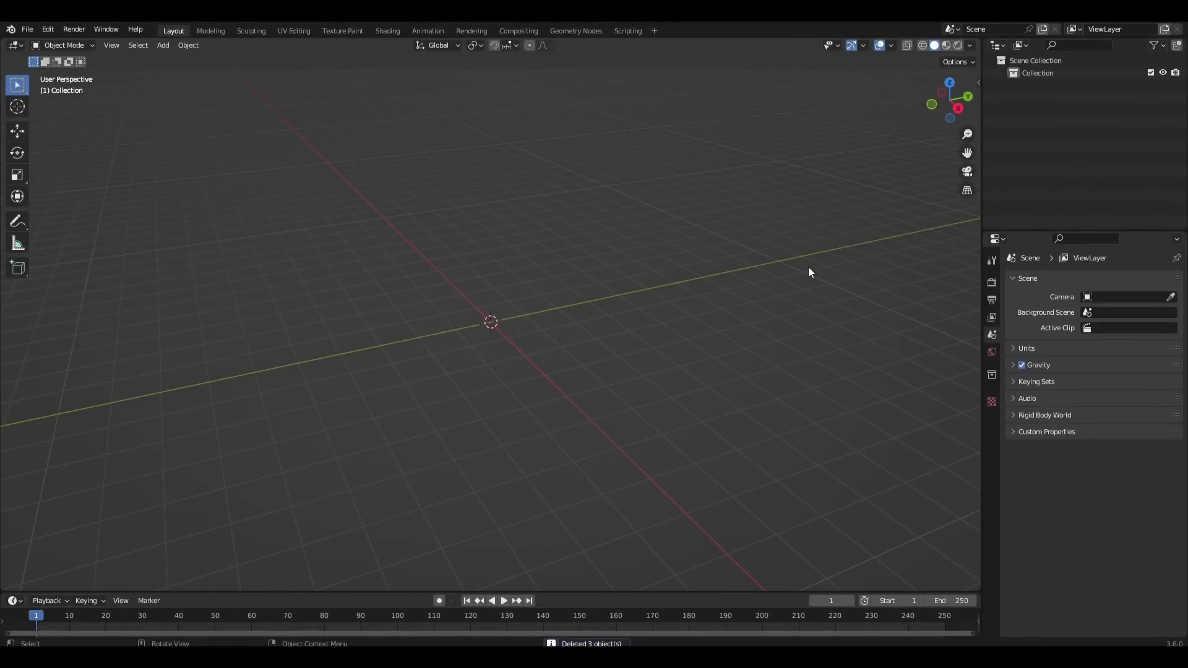
{"action": "key", "text": "shift+a"}
{"action": "mouse_move", "coordinate": [804, 268]}
{"action": "left_click", "coordinate": [852, 277]}
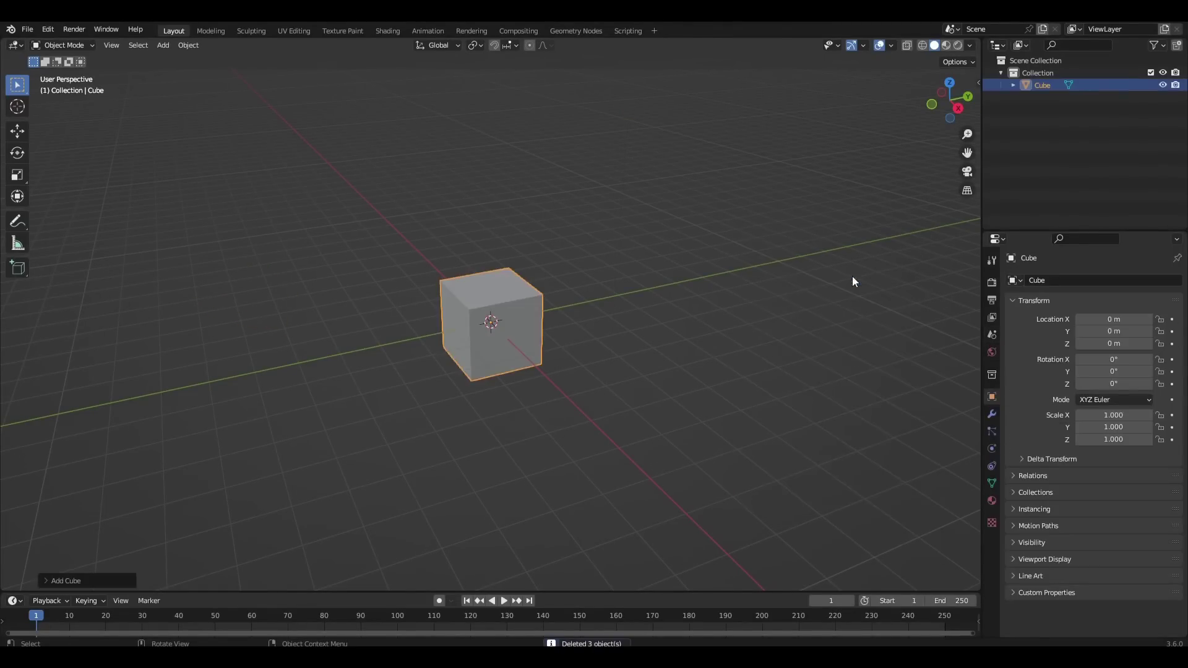
{"action": "scroll", "coordinate": [631, 282], "scroll_direction": "up", "scroll_amount": 3}
Subdivide the cube's mesh with 20 cuts in Edit Mode, then return to Object Mode
{"action": "key", "text": "Tab"}
{"action": "right_click", "coordinate": [632, 284]}
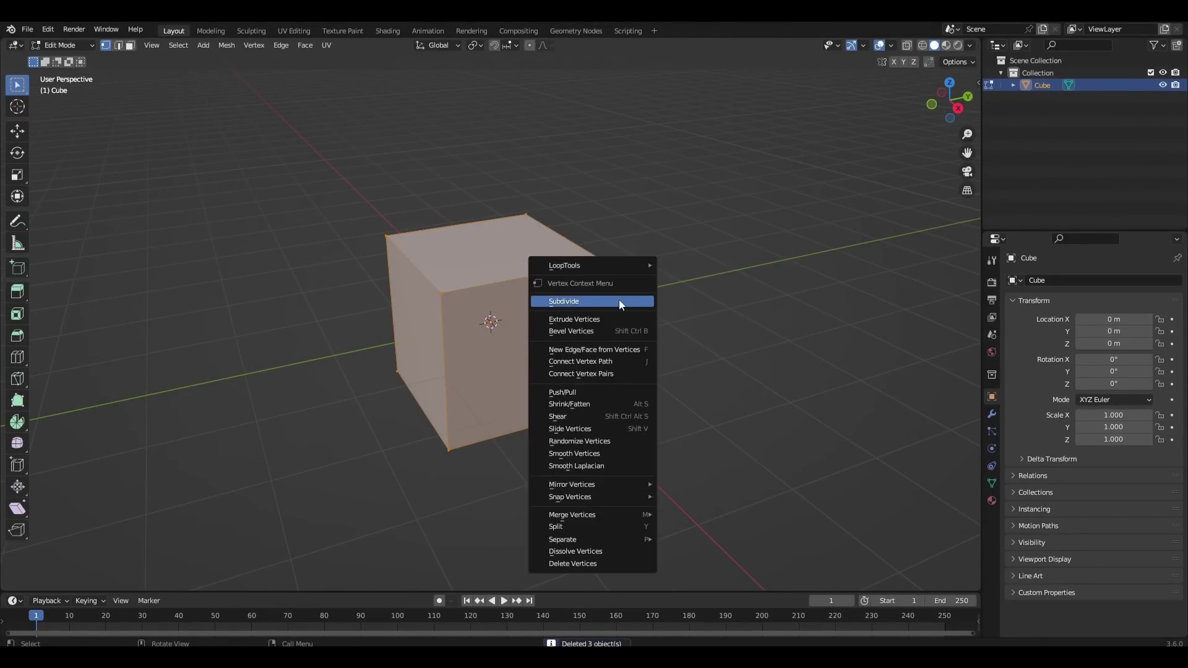
{"action": "left_click", "coordinate": [619, 300]}
{"action": "left_click", "coordinate": [52, 582]}
{"action": "left_click", "coordinate": [148, 495]}
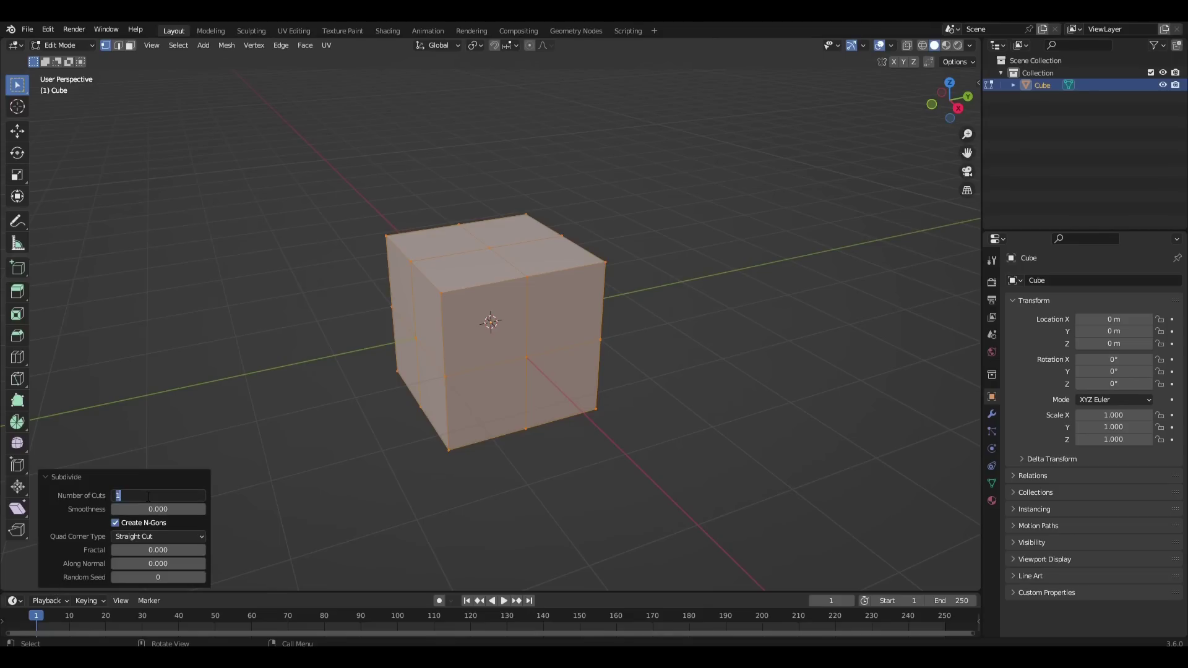
{"action": "key", "text": "Return"}
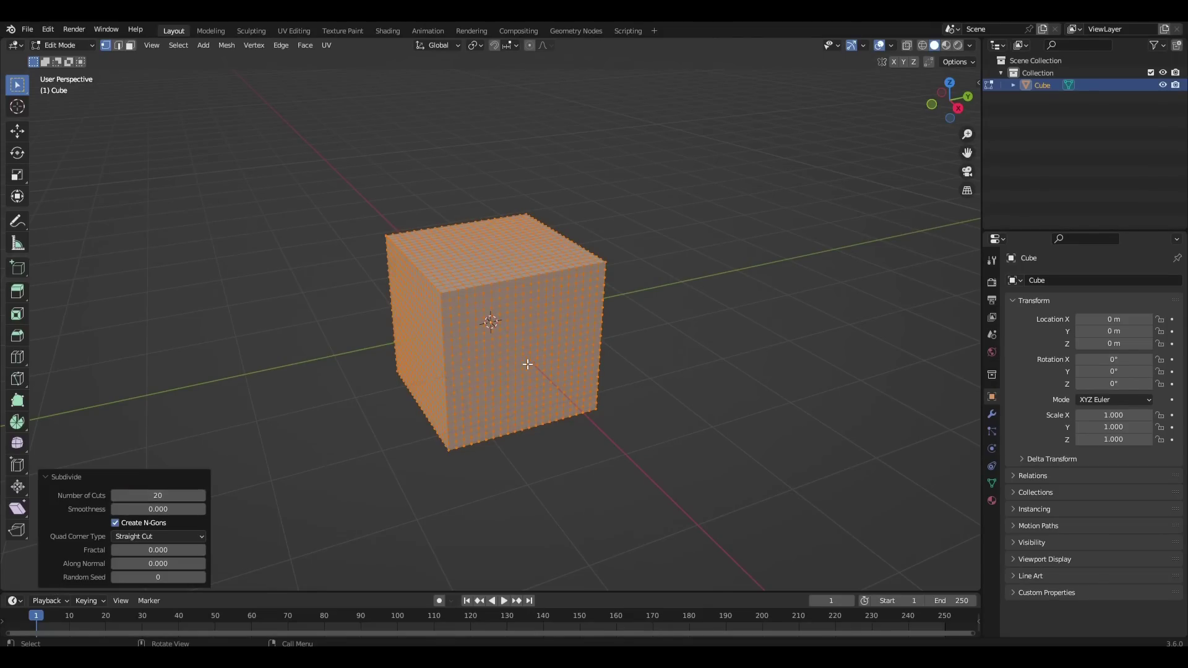
{"action": "key", "text": "Tab"}
{"action": "middle_click_drag", "start_coordinate": [602, 340], "coordinate": [704, 309]}
{"action": "key", "text": "shift+a"}
Add a plane and lower it along Z to -0.38702 m inside the cube
{"action": "mouse_move", "coordinate": [646, 335]}
{"action": "left_click", "coordinate": [731, 332]}
{"action": "key", "text": "g"}
{"action": "key", "text": "z"}
{"action": "left_click", "coordinate": [717, 354]}
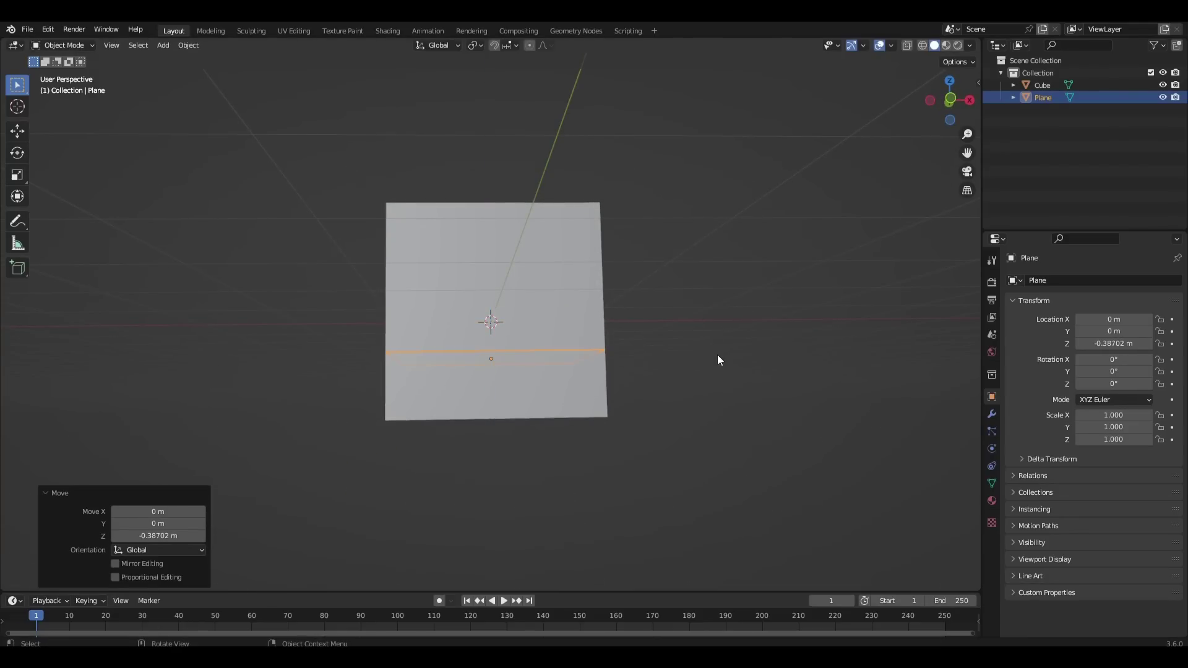
{"action": "middle_click_drag", "start_coordinate": [718, 360], "coordinate": [807, 409]}
Give the plane an Ocean modifier with viewport and render resolution 15 and Spatial Size 15
{"action": "left_click", "coordinate": [991, 414]}
{"action": "left_click", "coordinate": [1089, 280]}
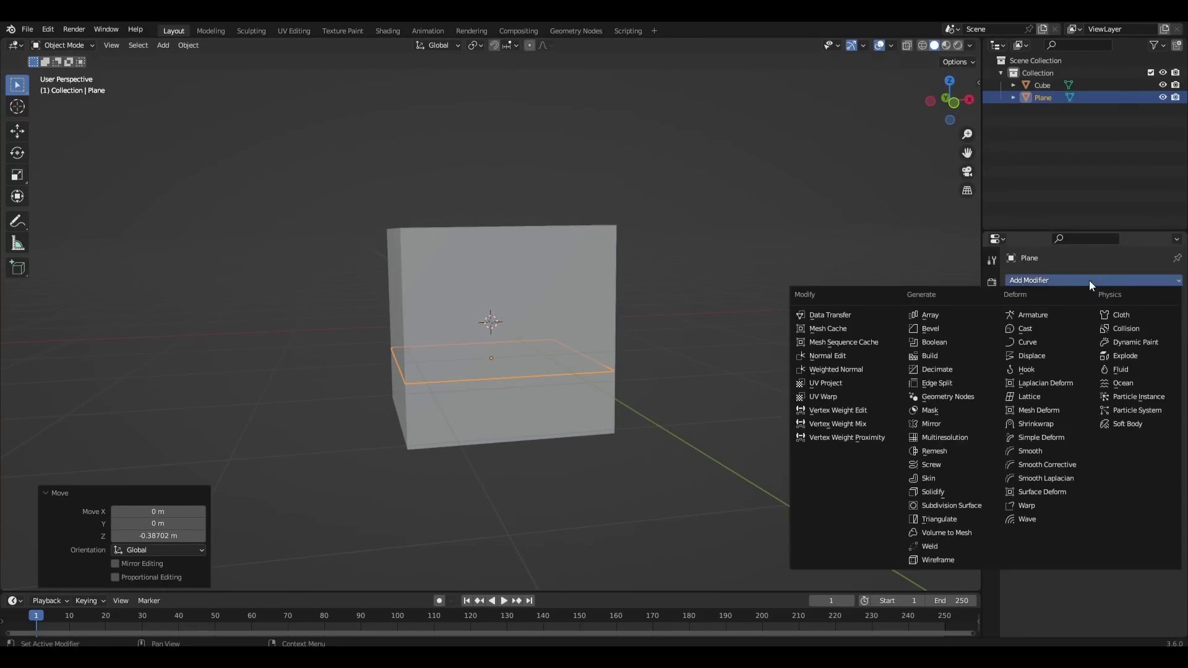
{"action": "left_click", "coordinate": [1121, 383]}
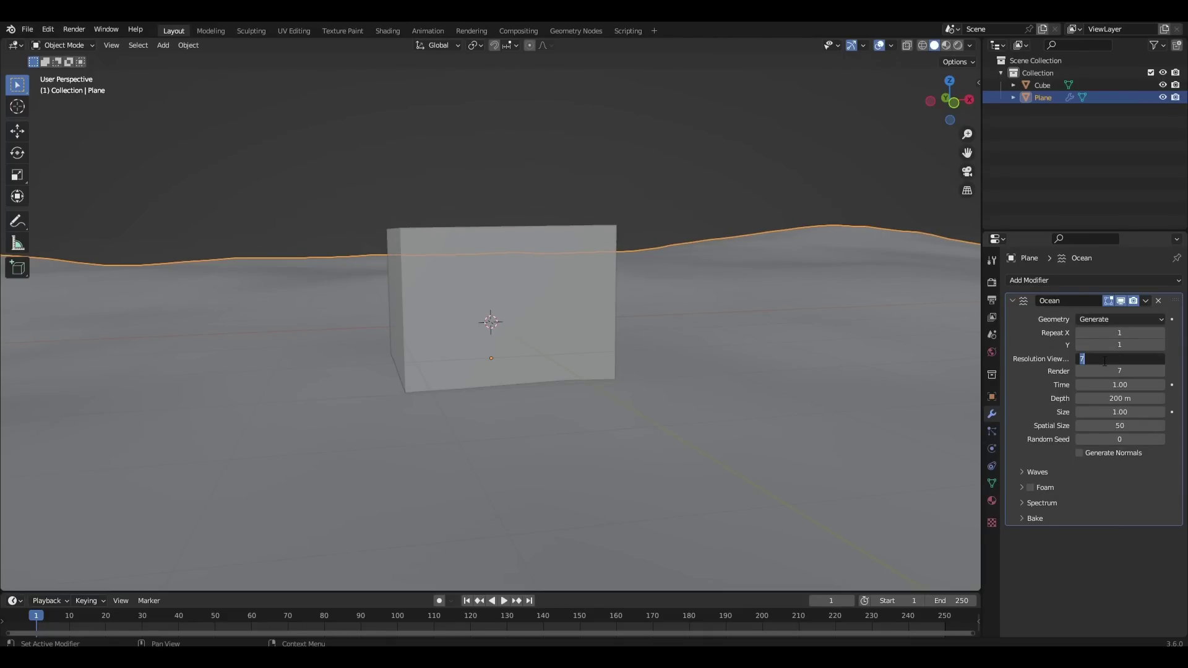
{"action": "key", "text": "Return"}
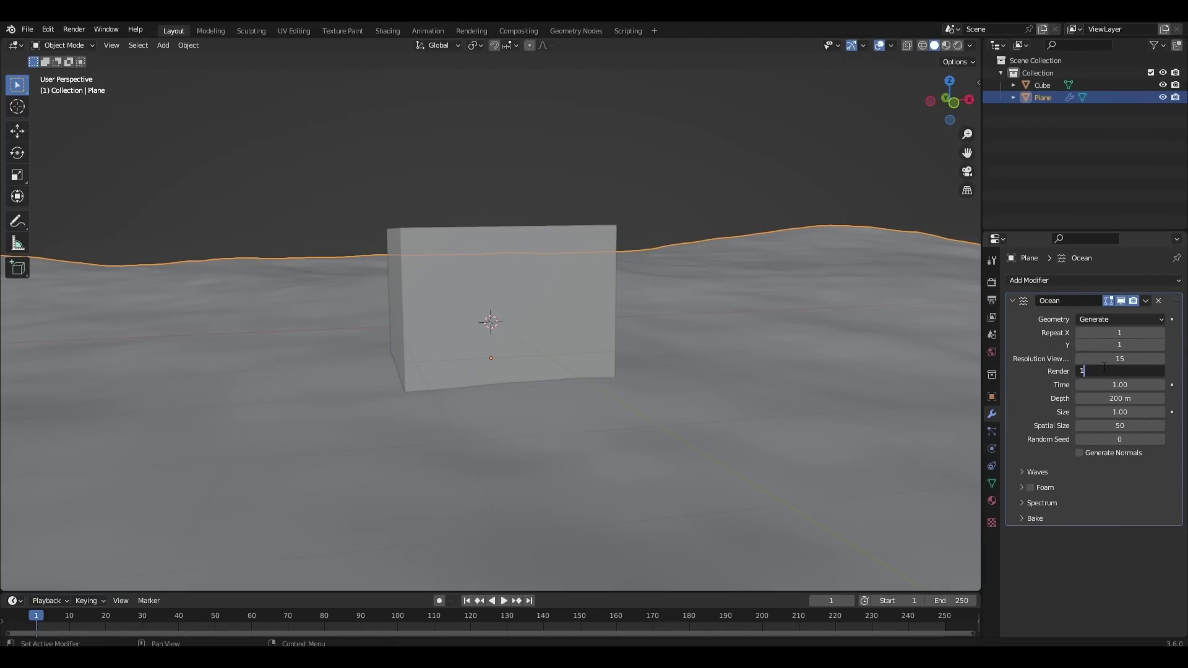
{"action": "left_click", "coordinate": [1104, 369]}
{"action": "type", "text": "15"}
{"action": "key", "text": "Return"}
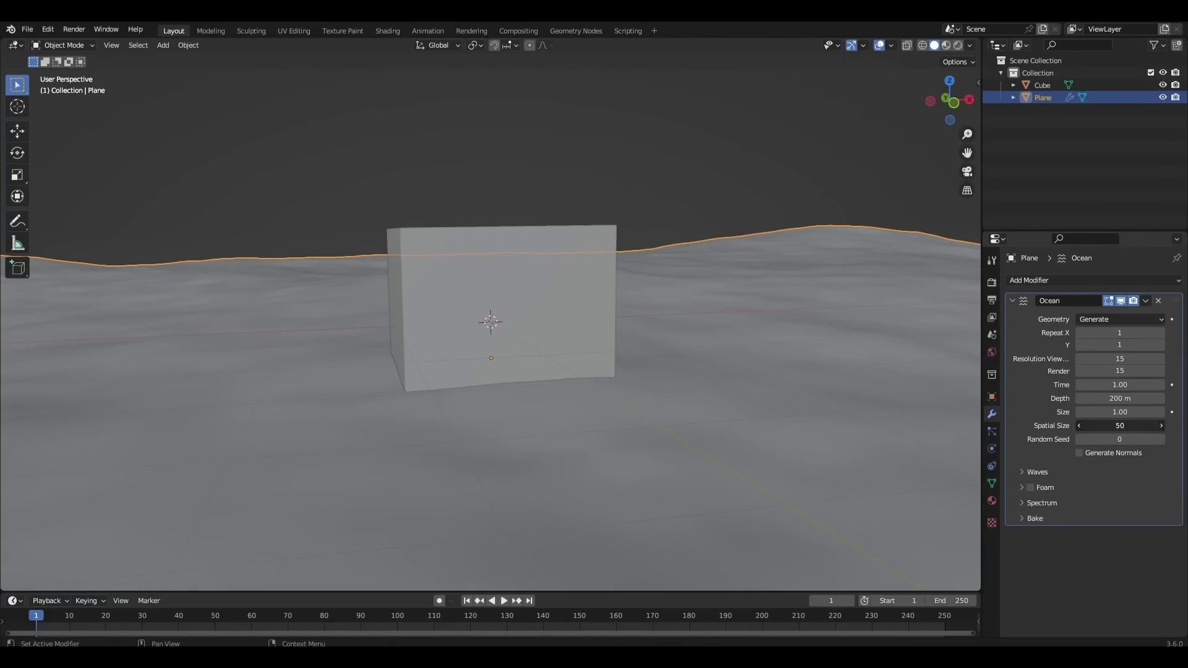
{"action": "left_click", "coordinate": [1107, 425]}
{"action": "type", "text": "15"}
{"action": "key", "text": "Return"}
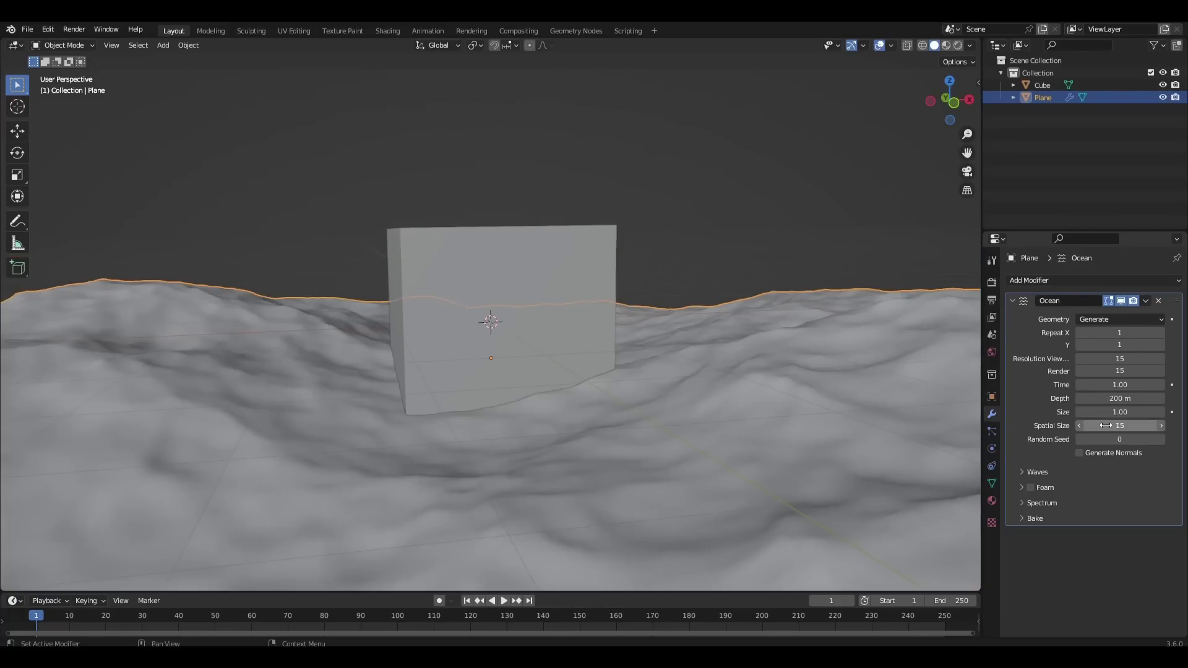
Scale the ocean plane to 0.4 and keyframe its Time of 1 at frame 1
{"action": "scroll", "coordinate": [775, 355], "scroll_direction": "down", "scroll_amount": 3}
{"action": "scroll", "coordinate": [856, 389], "scroll_direction": "down", "scroll_amount": 4}
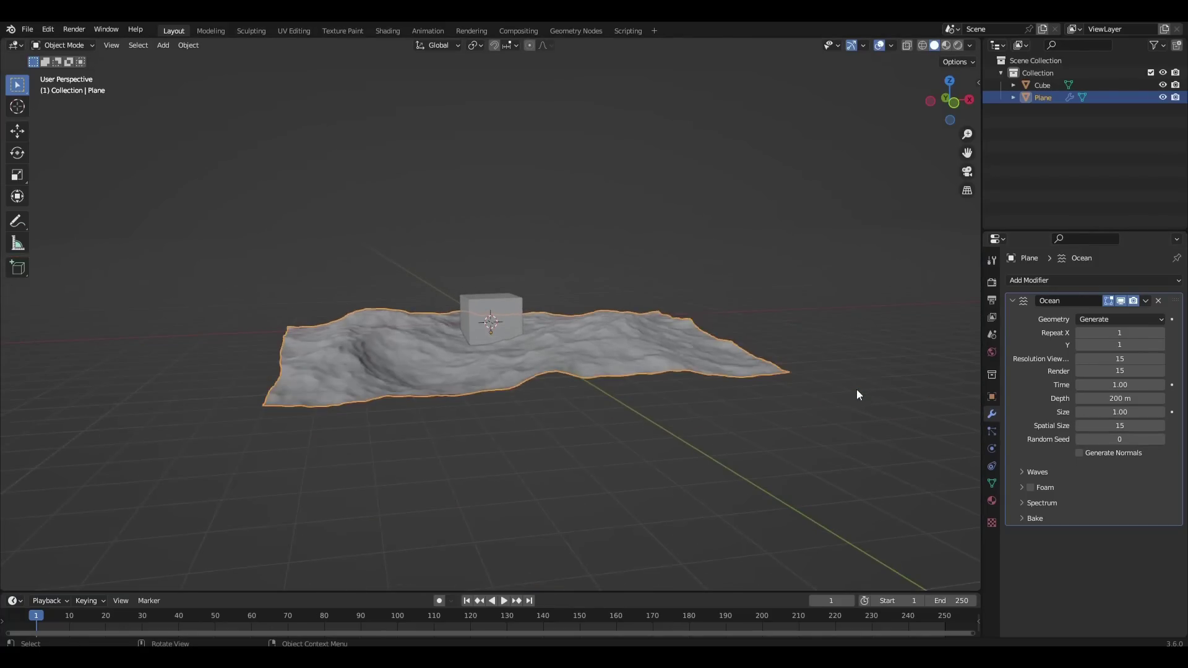
{"action": "key", "text": "s"}
{"action": "left_click", "coordinate": [634, 356]}
{"action": "scroll", "coordinate": [634, 356], "scroll_direction": "up", "scroll_amount": 5}
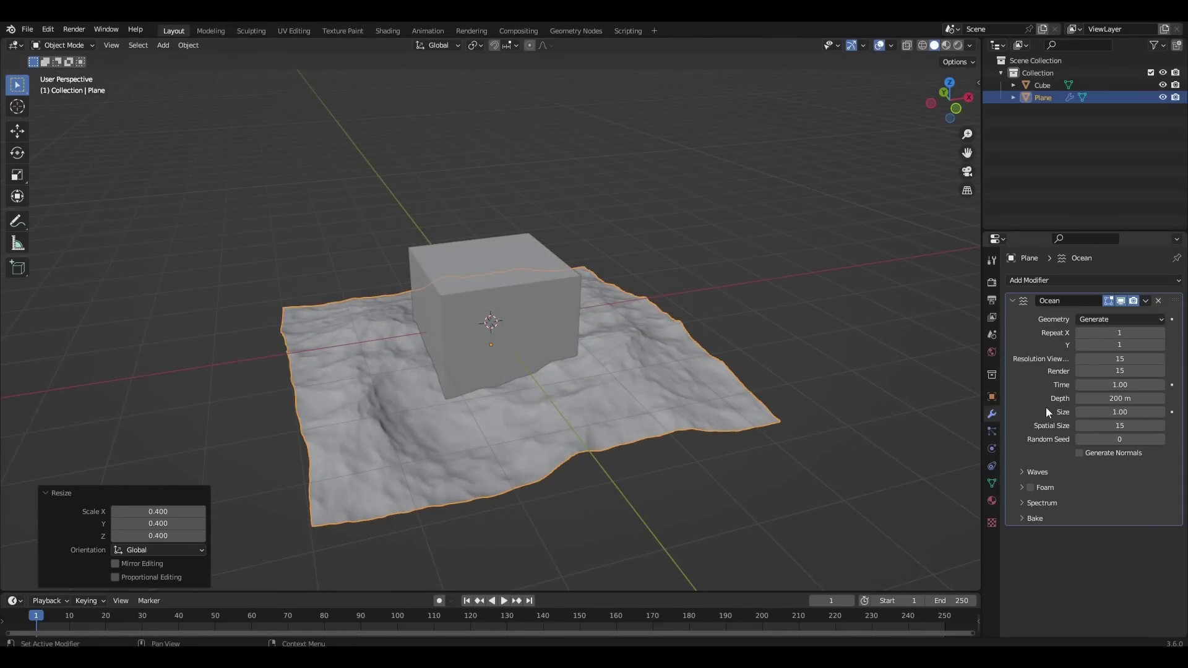
{"action": "left_click", "coordinate": [1171, 385]}
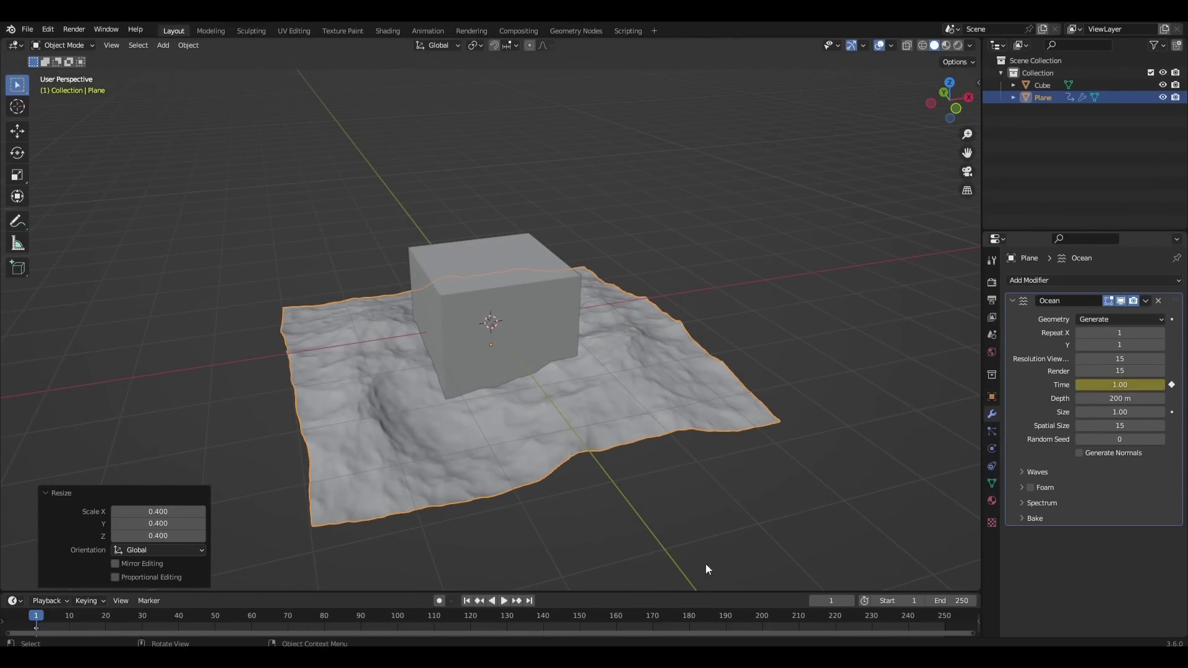
Set the ocean Time to 10 at frame 150 and the animation end frame to 150
{"action": "left_click", "coordinate": [579, 612]}
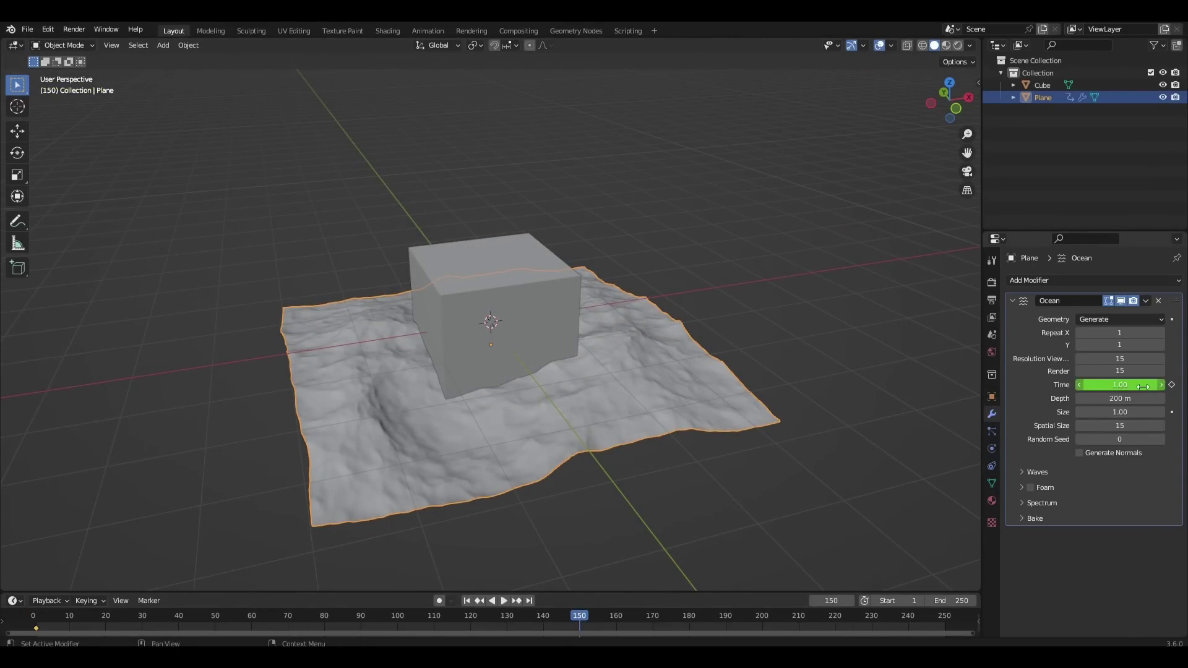
{"action": "left_click", "coordinate": [1144, 387]}
{"action": "type", "text": "10"}
{"action": "key", "text": "Return"}
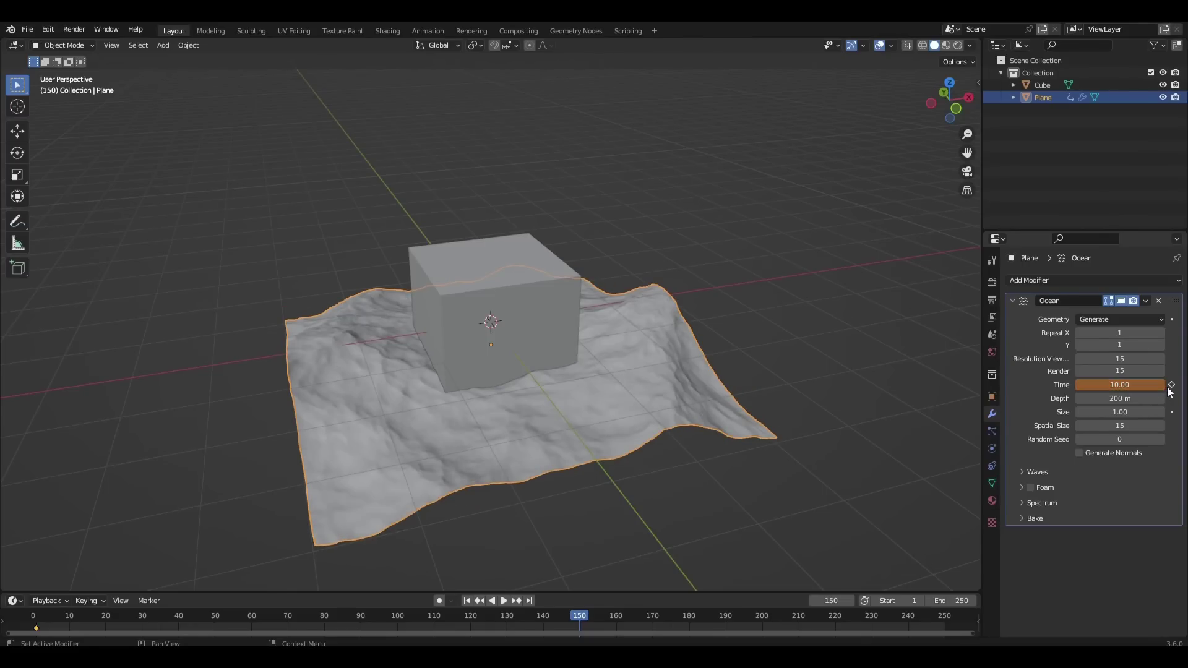
{"action": "left_click", "coordinate": [958, 599]}
{"action": "type", "text": "150"}
{"action": "key", "text": "Return"}
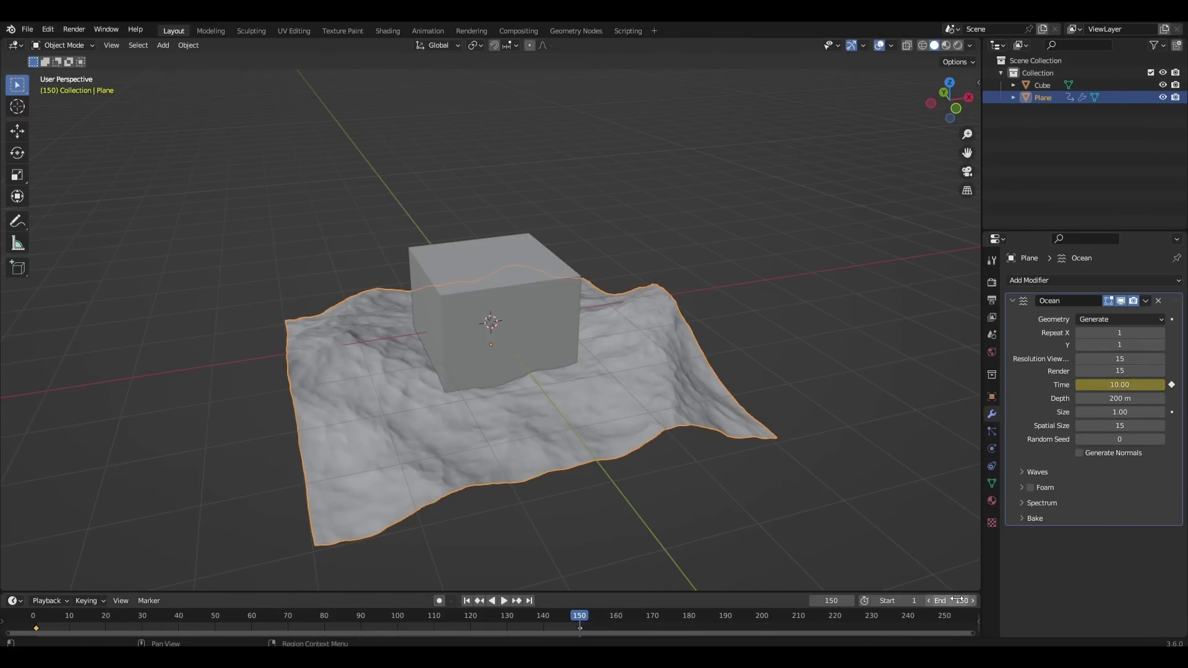
Preview the waves, raise the water plane 0.52 m along Z, and replay from frame 1
{"action": "left_click", "coordinate": [468, 599]}
{"action": "key", "text": "space"}
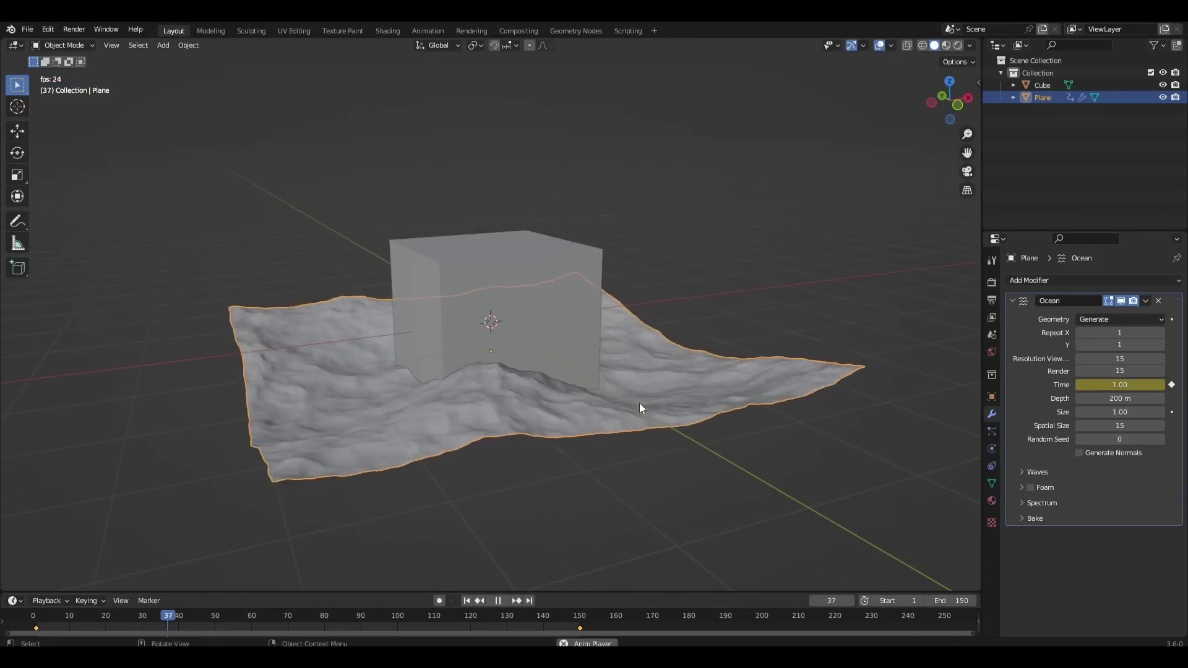
{"action": "mouse_move", "coordinate": [640, 403]}
{"action": "middle_mouse_down"}
{"action": "mouse_move", "coordinate": [581, 401]}
{"action": "mouse_move", "coordinate": [602, 372]}
{"action": "mouse_move", "coordinate": [624, 387]}
{"action": "middle_mouse_up"}
{"action": "key", "text": "space"}
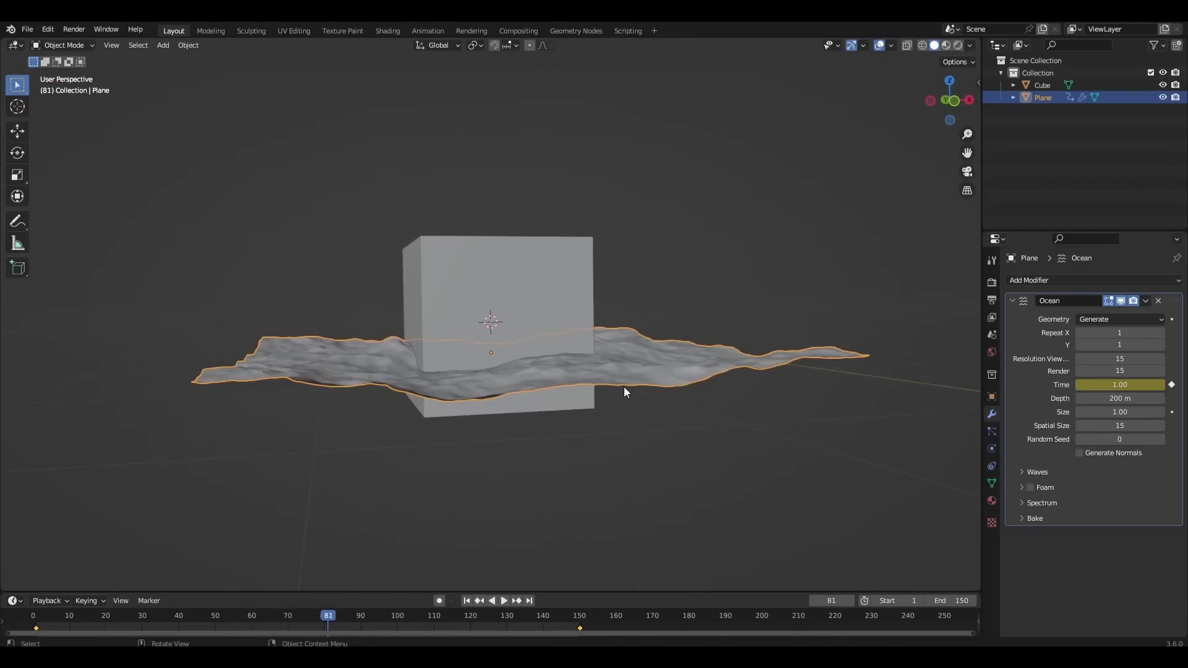
{"action": "key", "text": "g"}
{"action": "key", "text": "z"}
{"action": "left_click", "coordinate": [622, 347]}
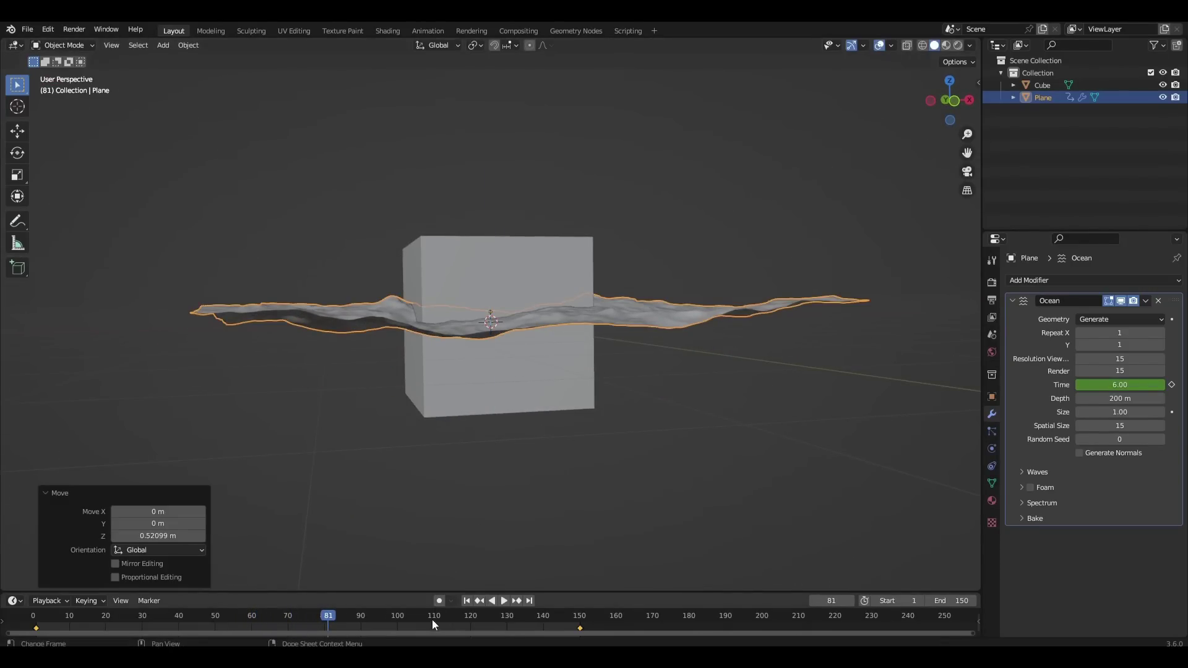
{"action": "left_click", "coordinate": [469, 599]}
{"action": "key", "text": "space"}
{"action": "middle_click_drag", "start_coordinate": [576, 439], "coordinate": [504, 462]}
{"action": "key", "text": "space"}
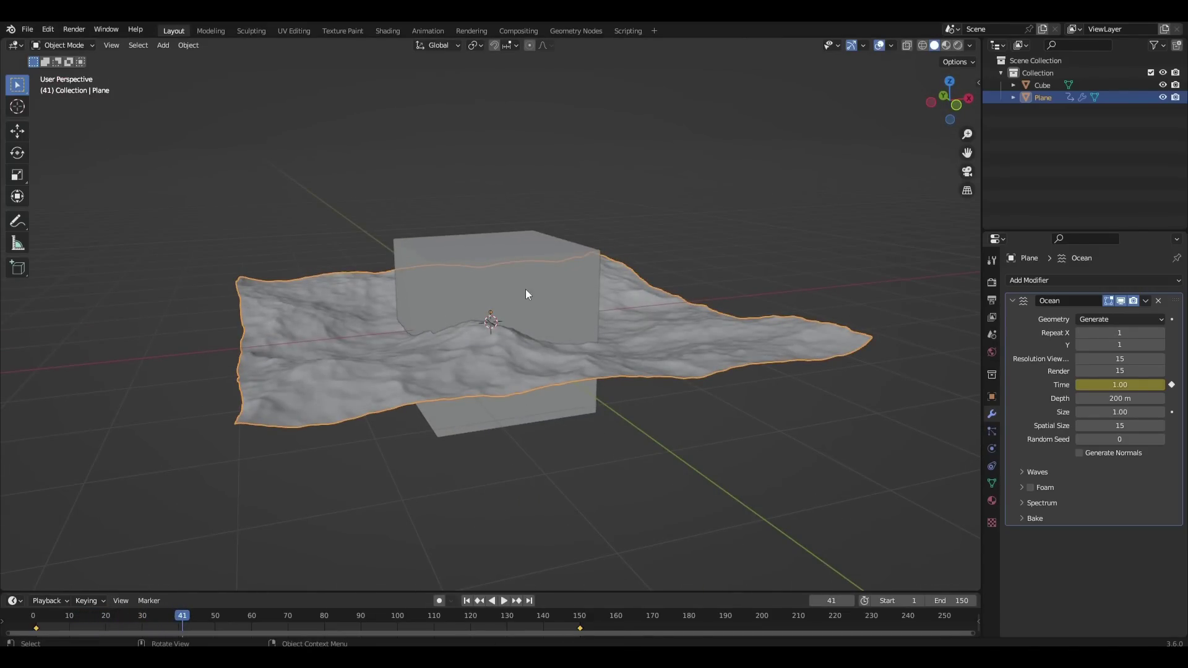
{"action": "left_click", "coordinate": [562, 307]}
Add a Shrinkwrap modifier to the cube: Project method, Outside Surface snap, target Plane
{"action": "left_click", "coordinate": [1028, 280]}
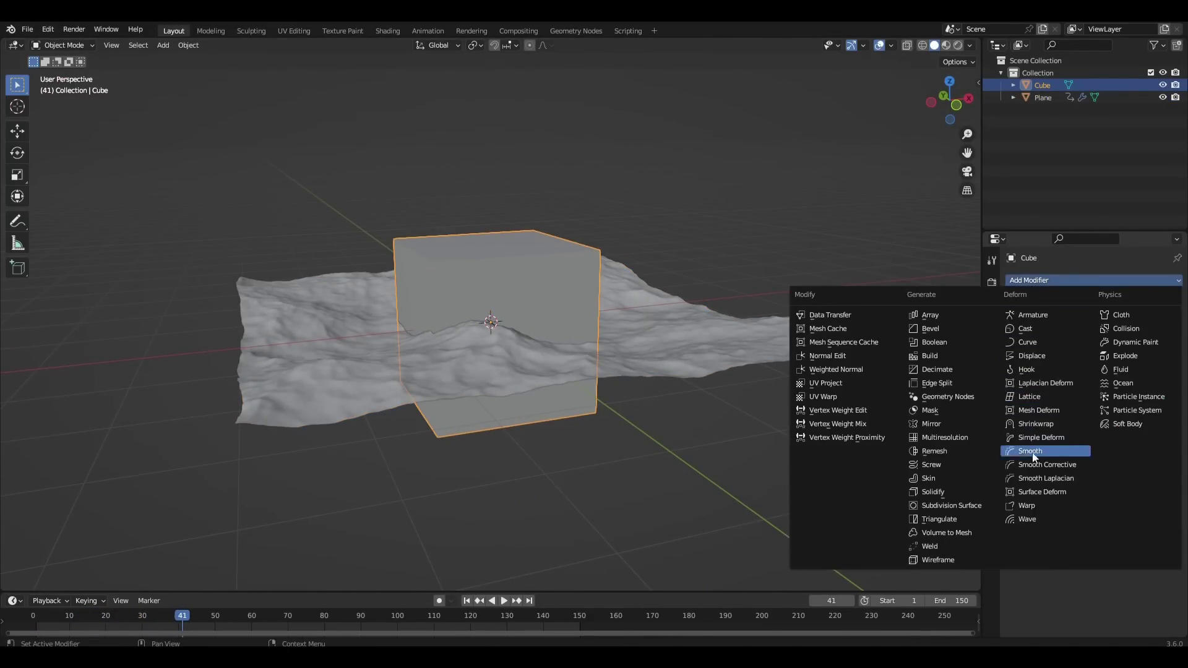
{"action": "left_click", "coordinate": [1034, 426]}
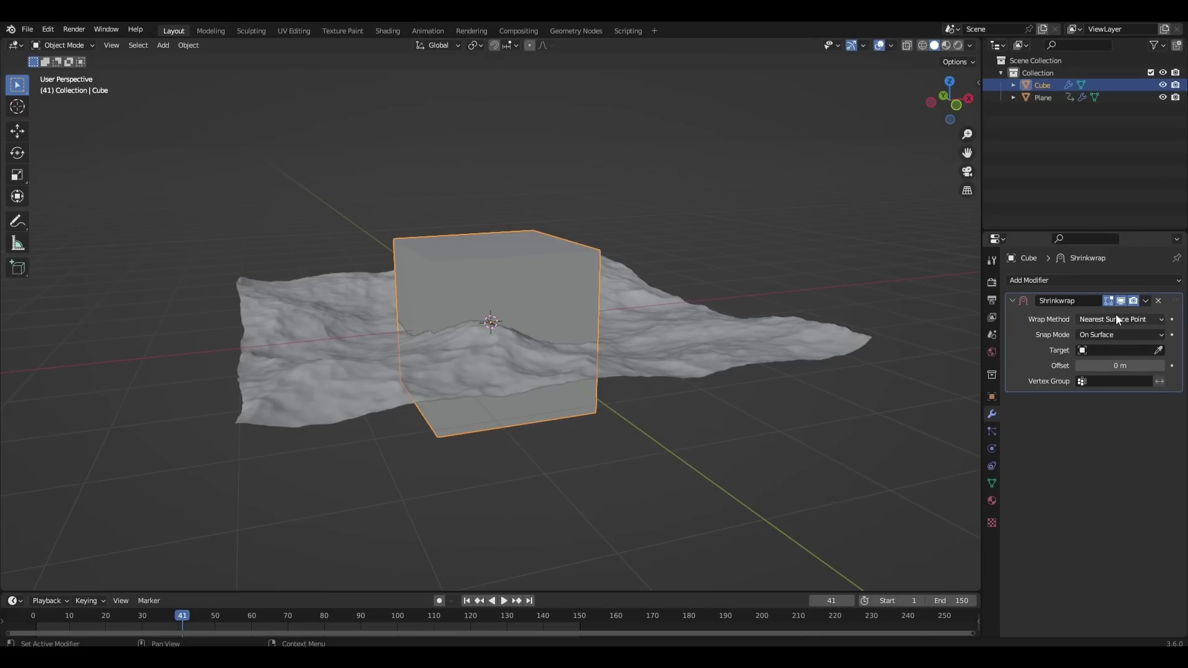
{"action": "left_click", "coordinate": [1117, 319]}
{"action": "left_click", "coordinate": [1093, 351]}
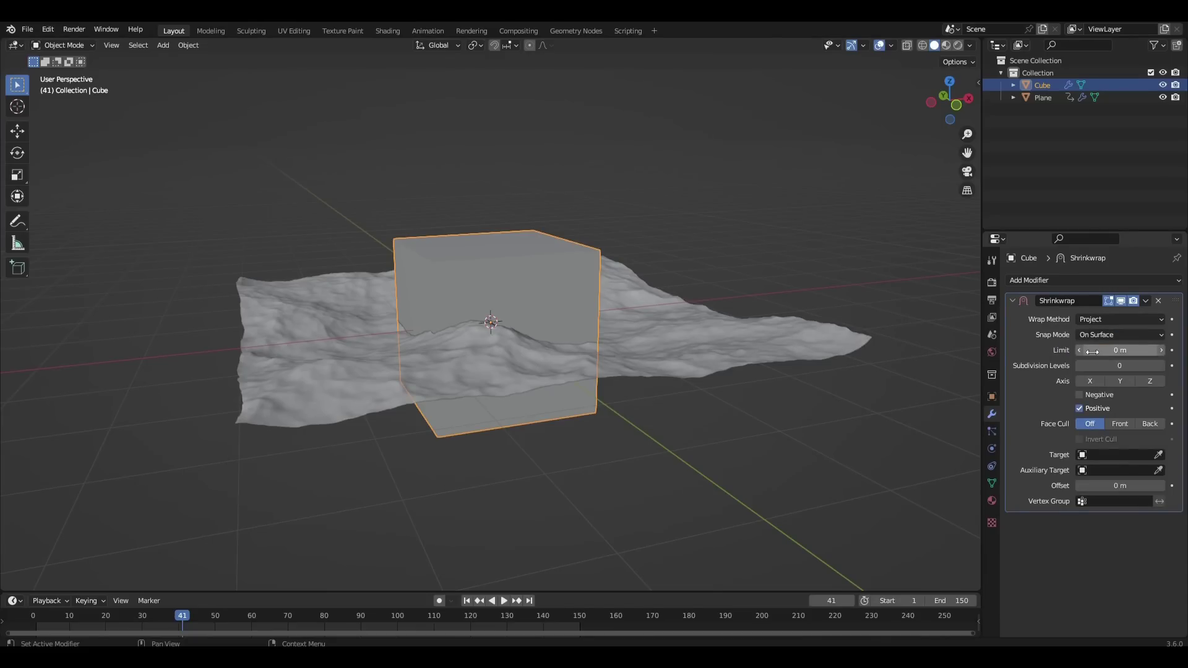
{"action": "left_click", "coordinate": [1104, 334]}
{"action": "left_click", "coordinate": [1092, 395]}
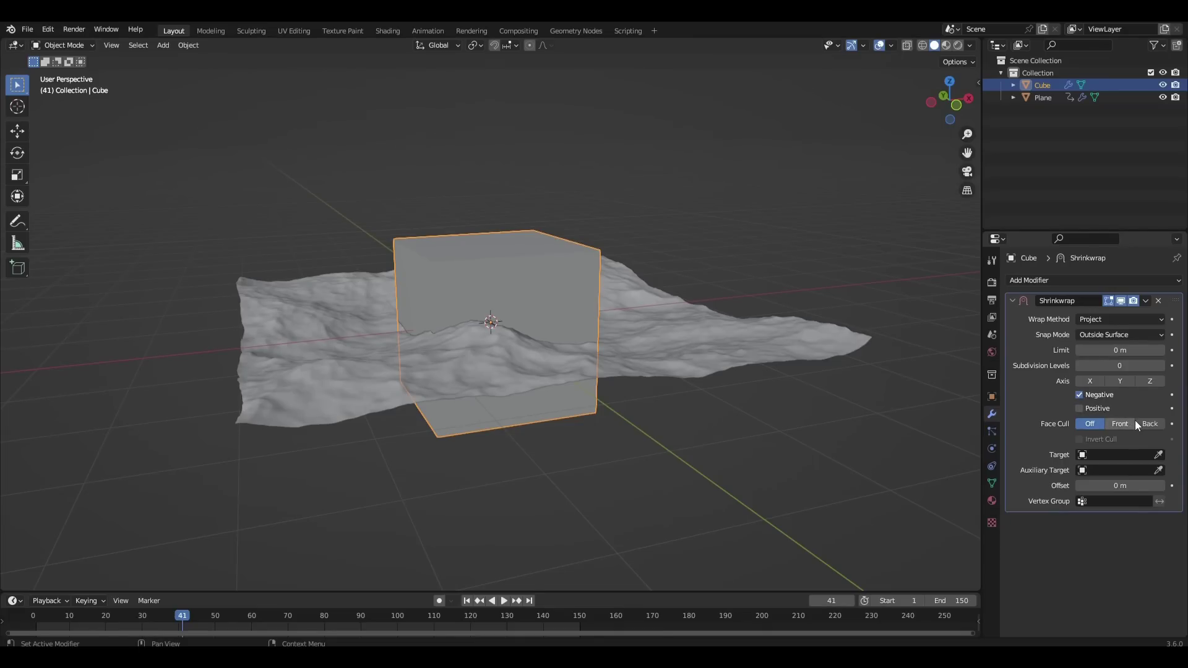
{"action": "left_click", "coordinate": [1128, 459]}
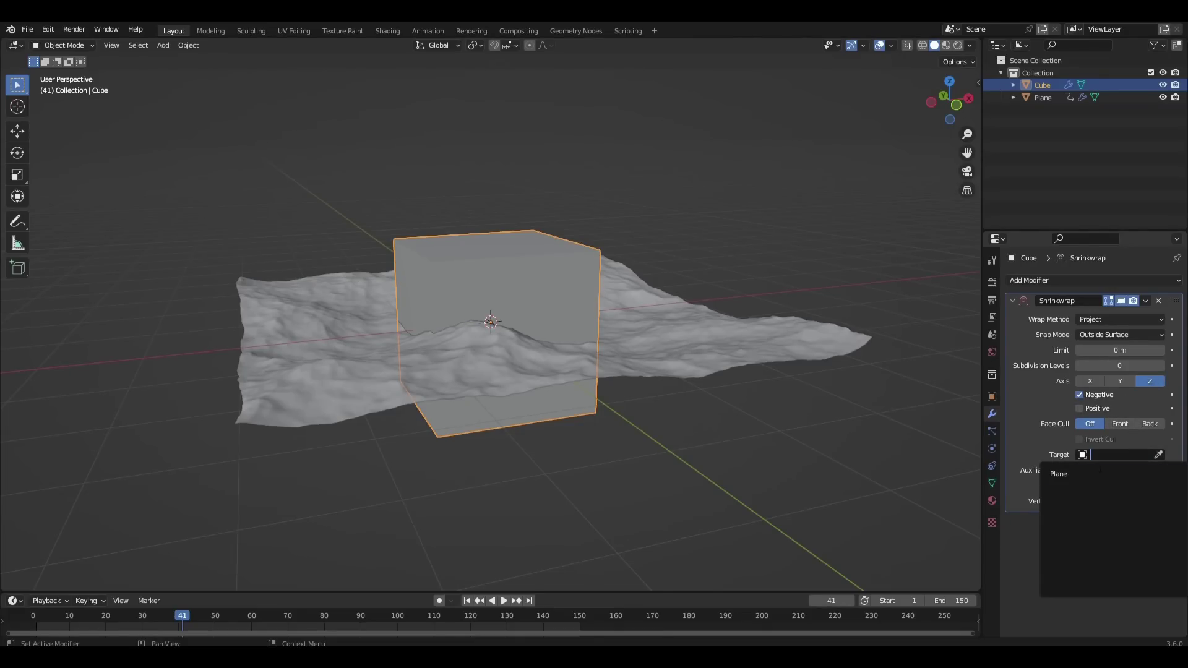
{"action": "left_click", "coordinate": [1082, 476]}
Preview the wrapped waves, rewind to frame 1, and hide the ocean Plane
{"action": "left_click", "coordinate": [766, 426]}
{"action": "key", "text": "space"}
{"action": "middle_click_drag", "start_coordinate": [766, 425], "coordinate": [664, 433]}
{"action": "key", "text": "space"}
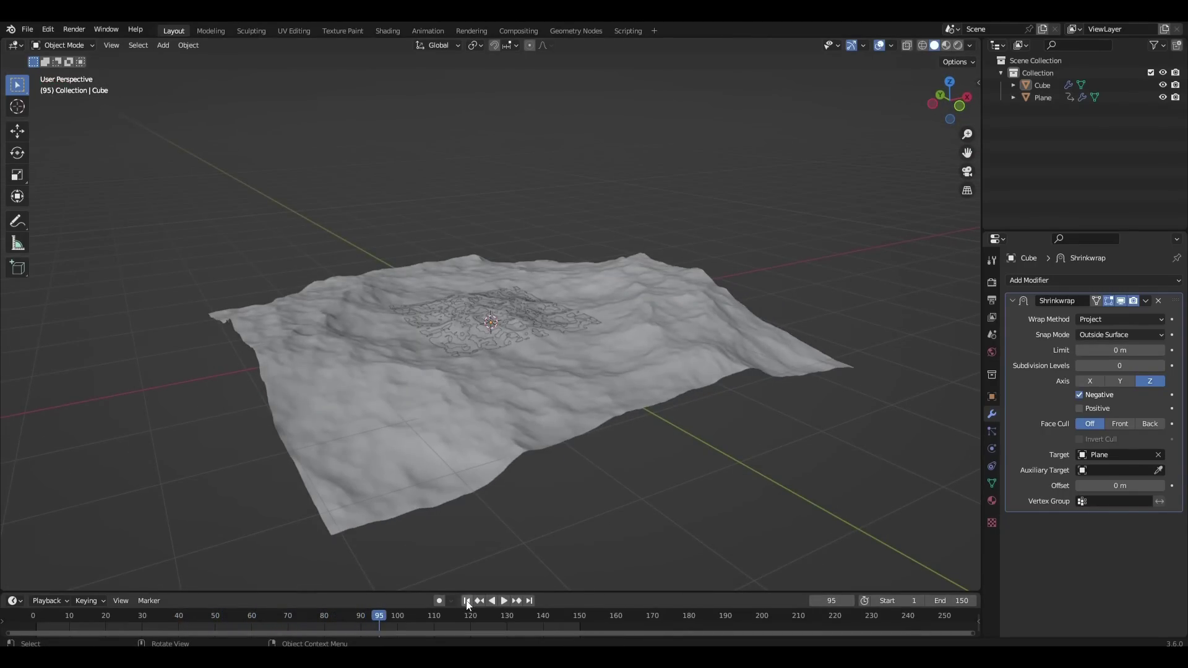
{"action": "left_click", "coordinate": [466, 601]}
{"action": "middle_click_drag", "start_coordinate": [552, 459], "coordinate": [702, 332]}
{"action": "left_click", "coordinate": [712, 328]}
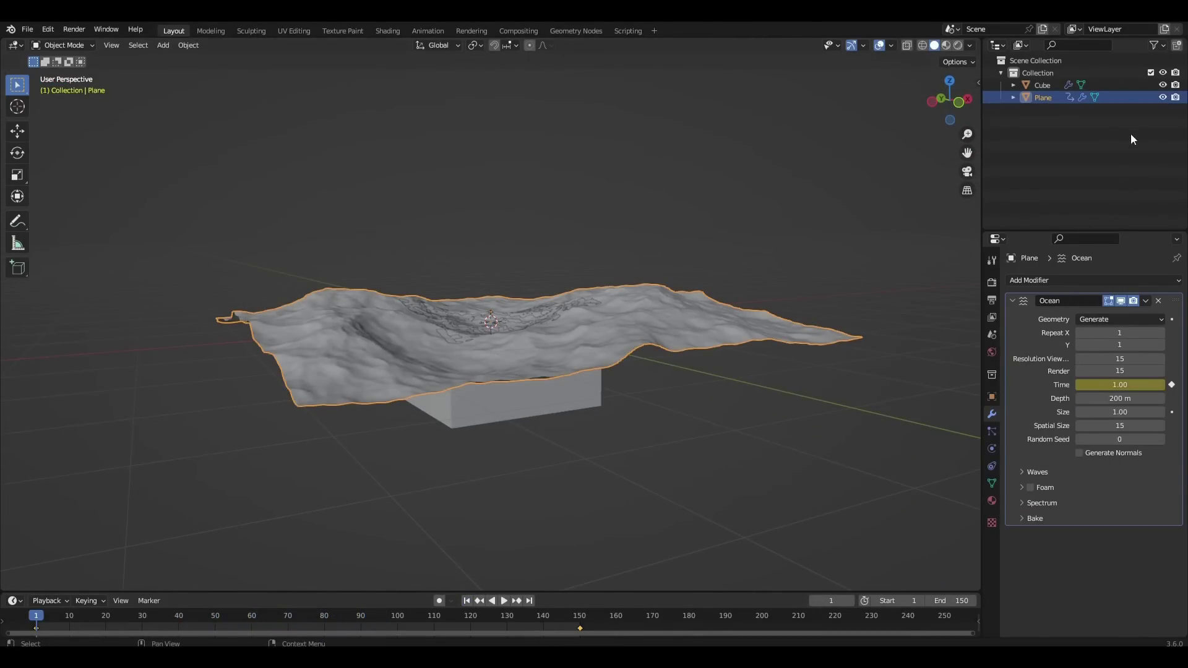
{"action": "left_click", "coordinate": [1162, 97]}
Shade the wrapped cube smooth and add level-2 subdivision with Ctrl+2
{"action": "left_click", "coordinate": [574, 340]}
{"action": "right_click", "coordinate": [574, 339]}
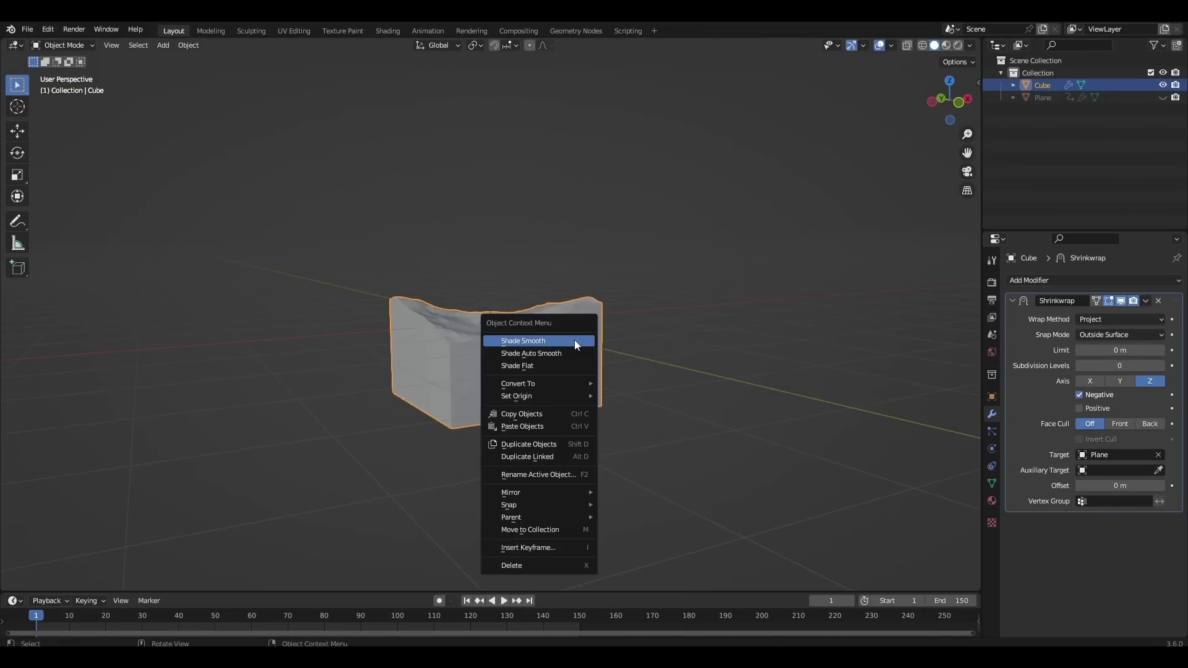
{"action": "left_click", "coordinate": [574, 341]}
{"action": "key", "text": "ctrl+2"}
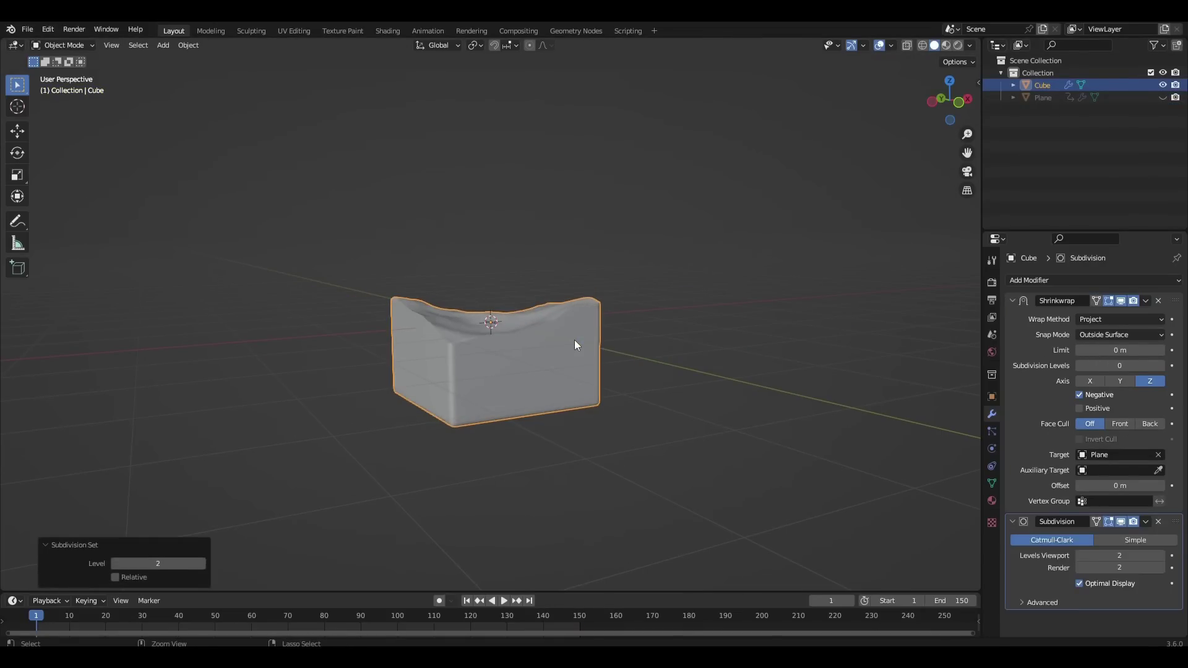
{"action": "right_click", "coordinate": [574, 340]}
{"action": "left_click", "coordinate": [574, 339]}
{"action": "key", "text": "shift+a"}
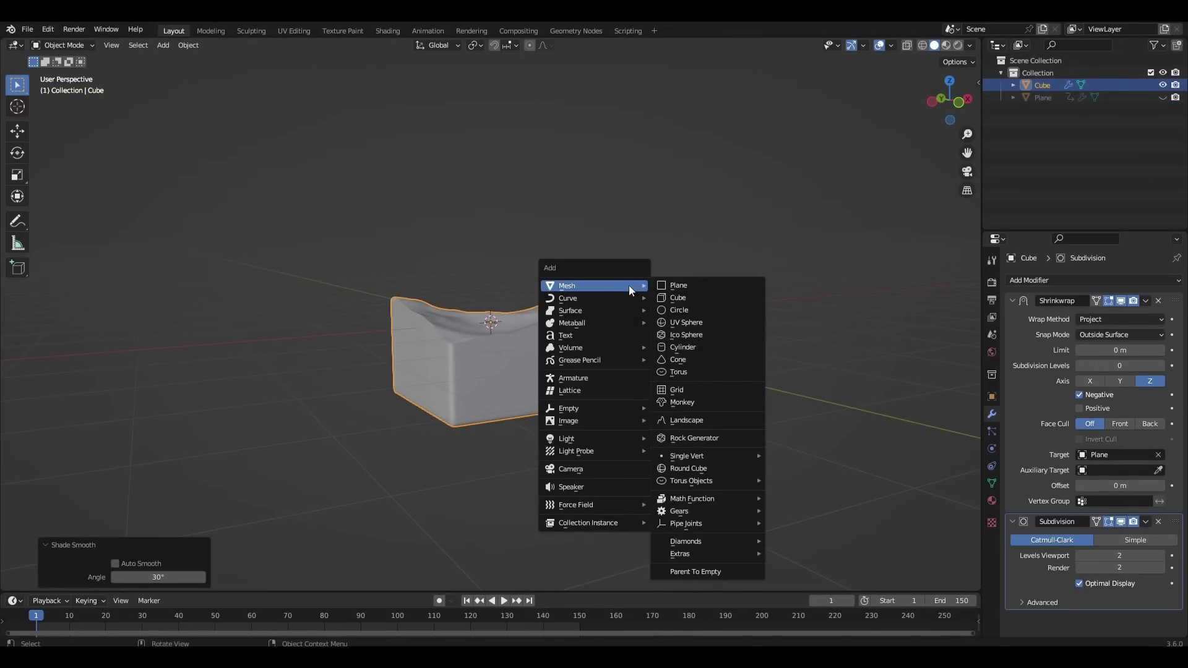
Add Cube.001 and, in front wireframe view, scale it uniformly to 1.025
{"action": "left_click", "coordinate": [666, 296]}
{"action": "key", "text": "KP_1"}
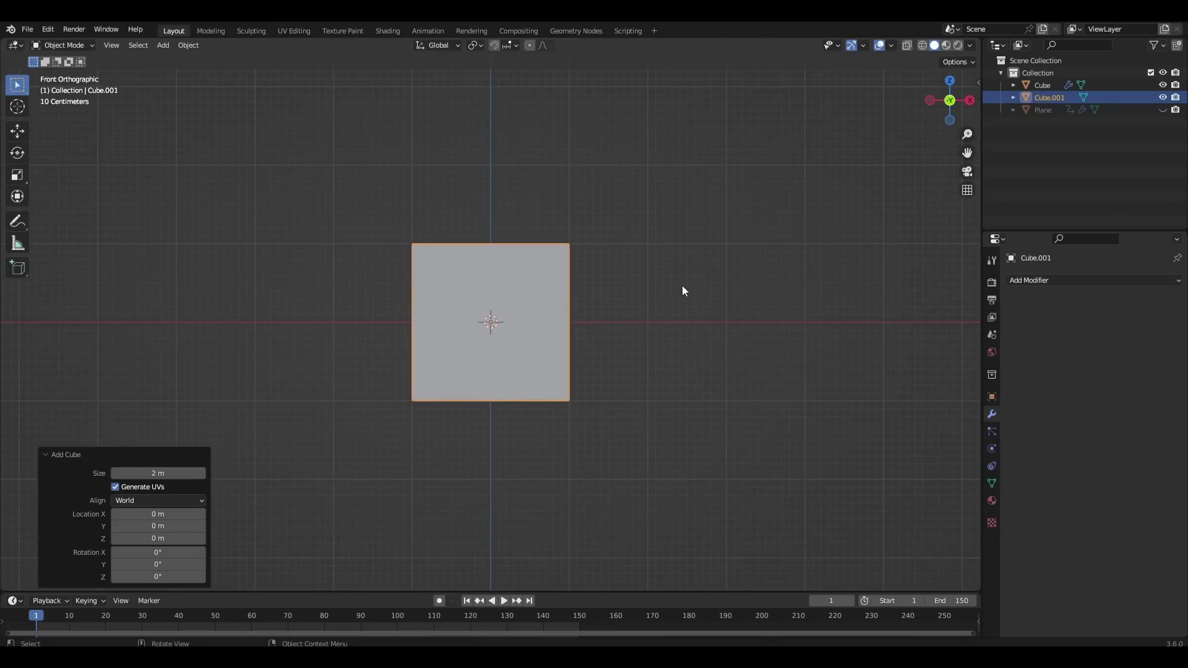
{"action": "left_click", "coordinate": [922, 45]}
{"action": "key", "text": "s"}
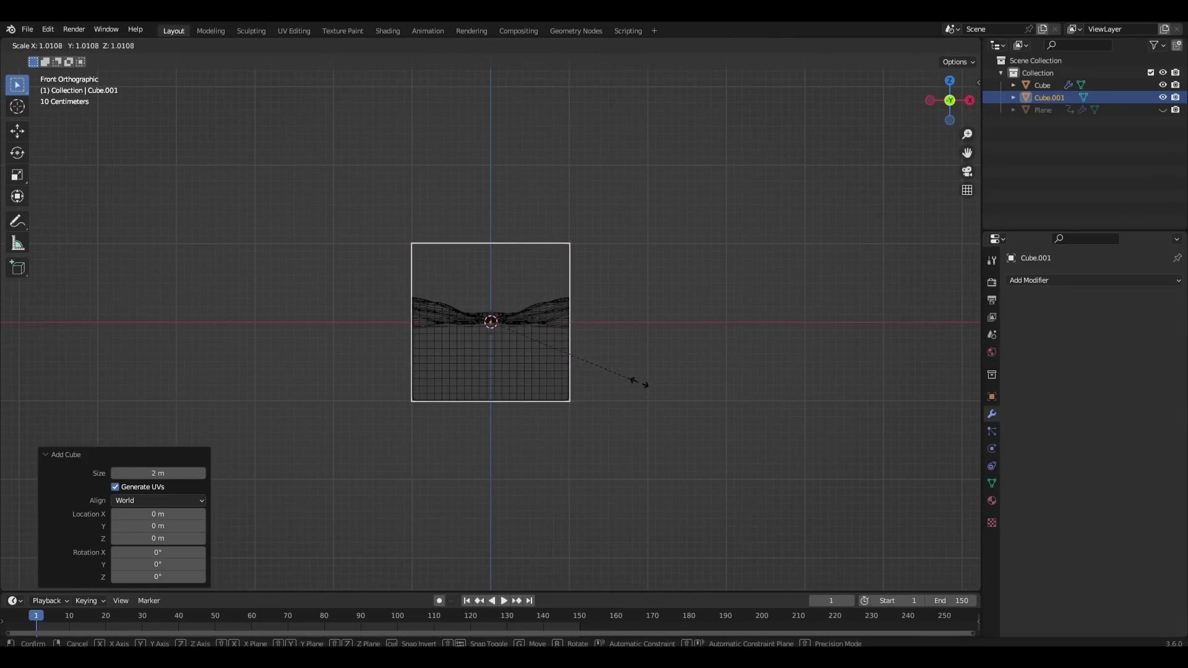
{"action": "left_click", "coordinate": [690, 385]}
{"action": "scroll", "coordinate": [636, 401], "scroll_direction": "up", "scroll_amount": 5}
{"action": "key", "text": "s"}
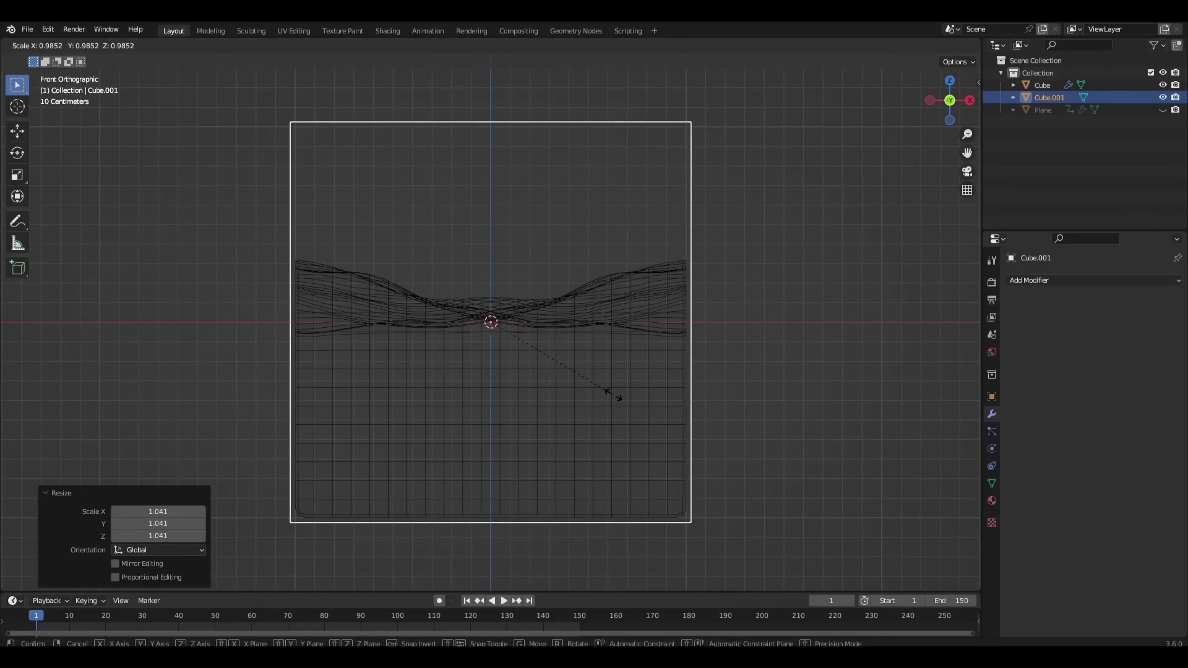
{"action": "left_click", "coordinate": [615, 397]}
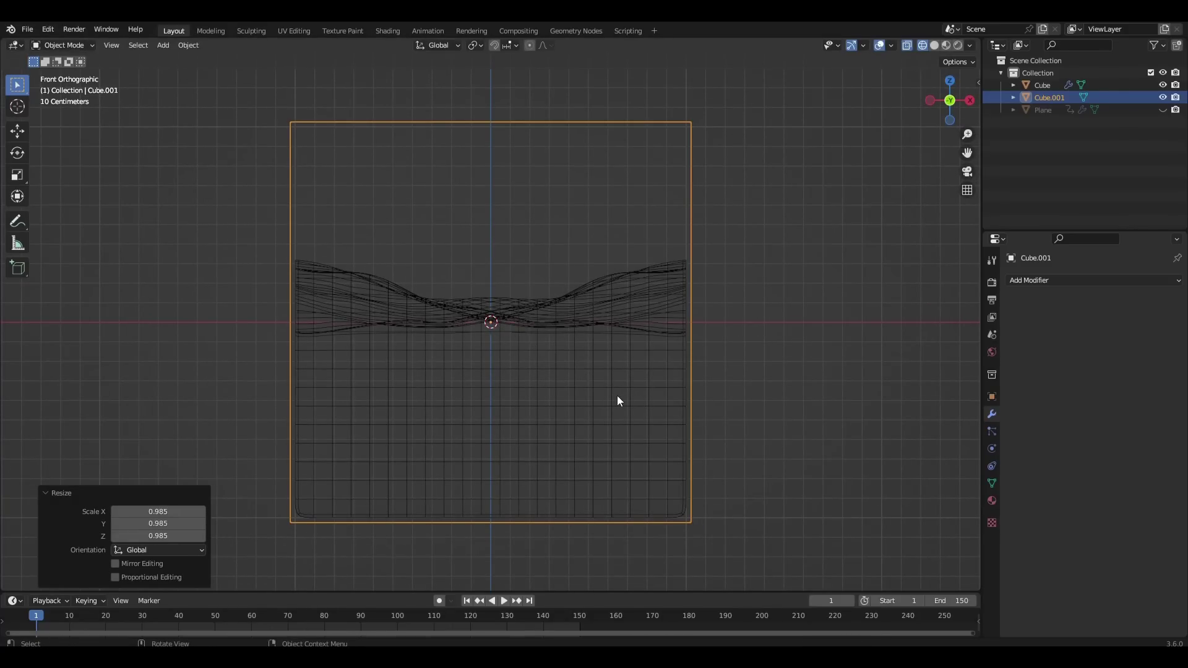
{"action": "key", "text": "s"}
{"action": "left_click", "coordinate": [713, 406]}
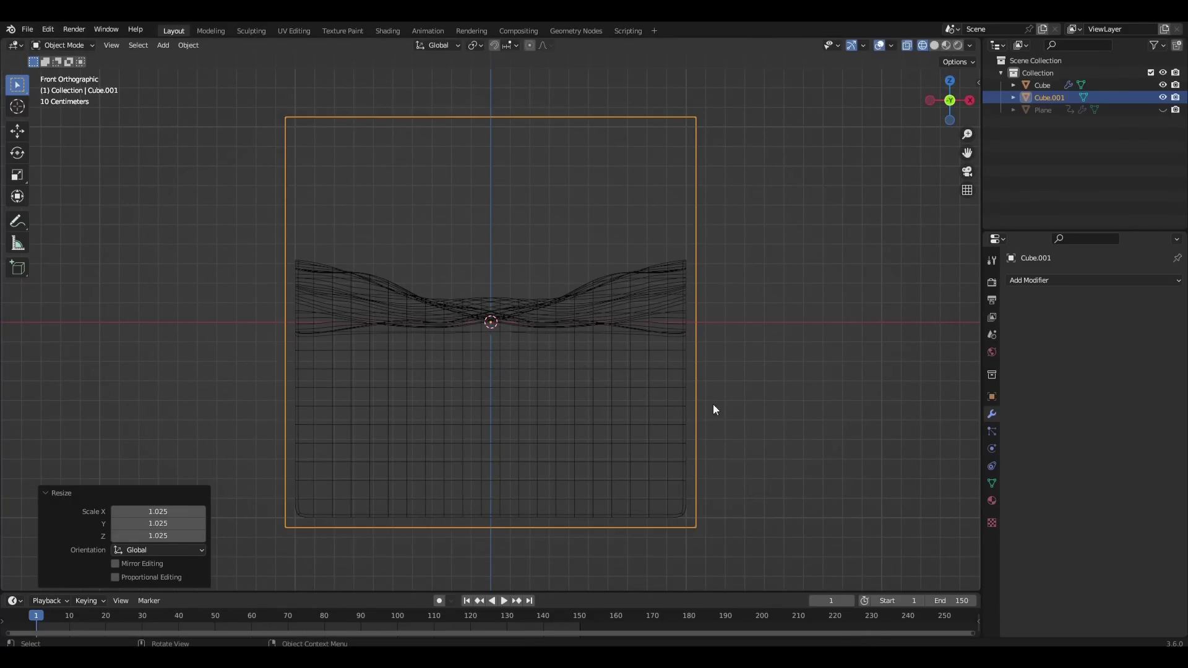
{"action": "left_click", "coordinate": [1029, 280]}
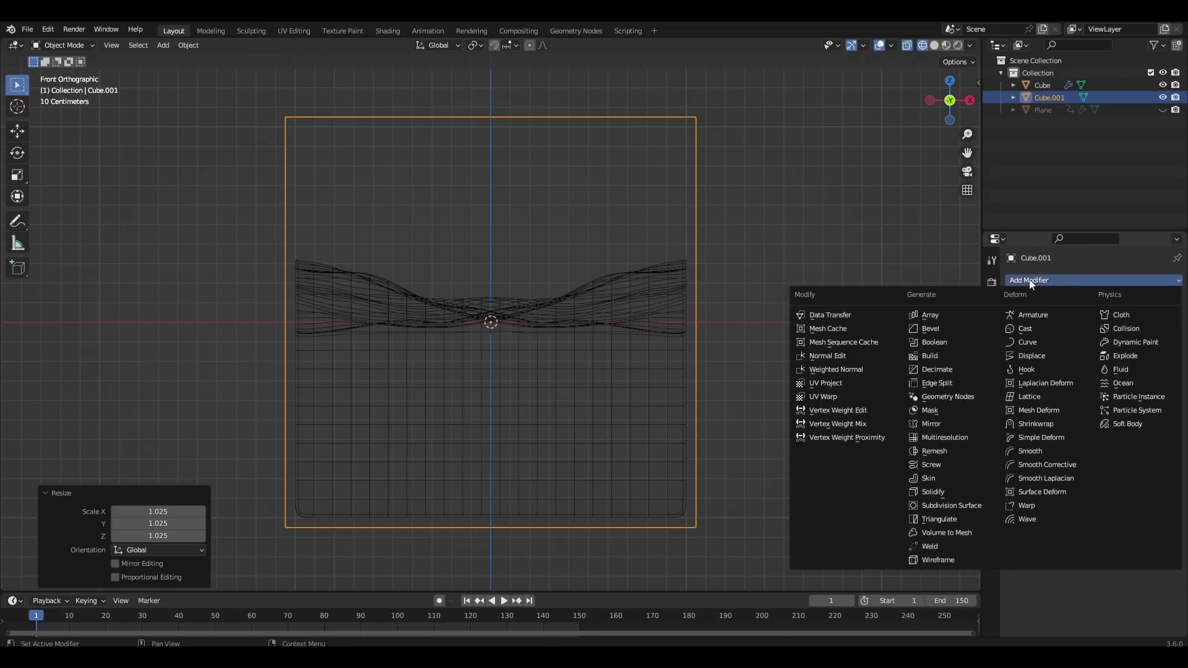
Add a 0.11 m Solidify modifier to Cube.001 and apply it
{"action": "left_click", "coordinate": [941, 488]}
{"action": "left_click_drag", "start_coordinate": [1123, 336], "coordinate": [1163, 340]}
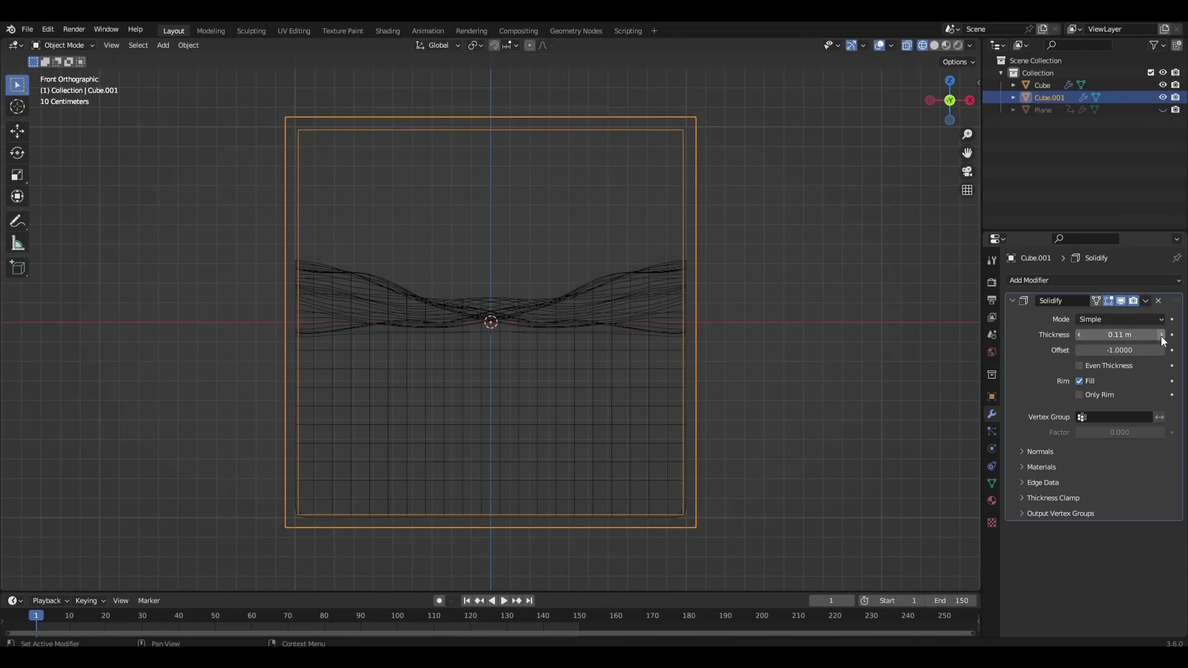
{"action": "middle_click_drag", "start_coordinate": [714, 302], "coordinate": [467, 290]}
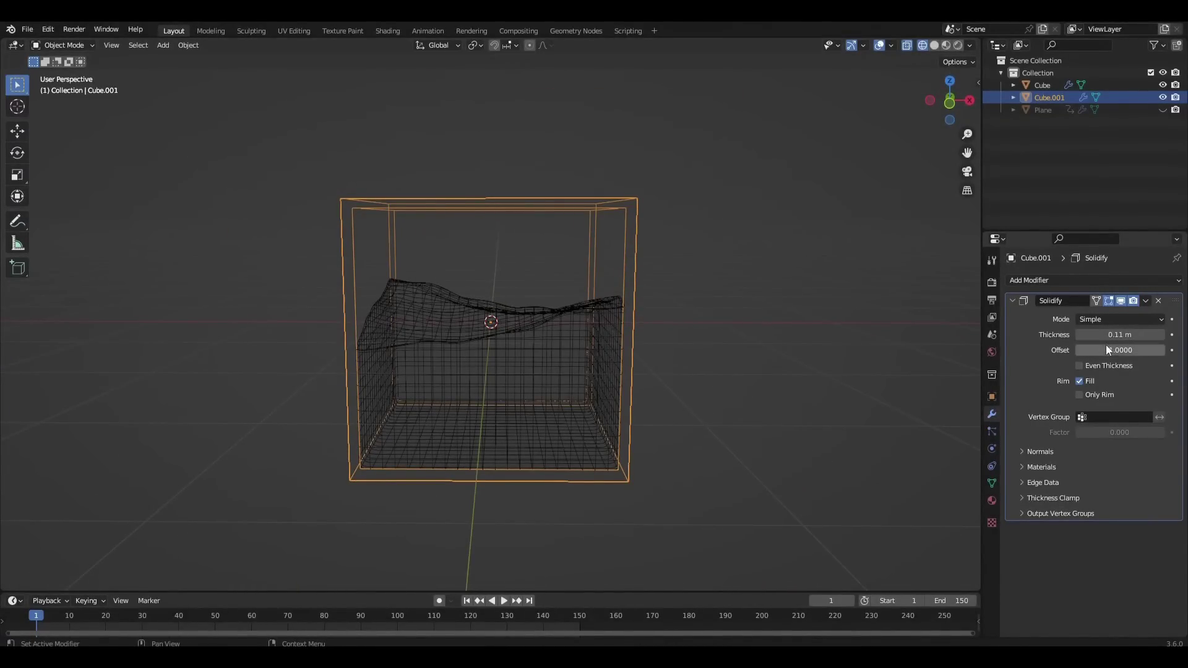
{"action": "left_click", "coordinate": [1146, 300]}
{"action": "left_click", "coordinate": [1076, 314]}
{"action": "middle_click_drag", "start_coordinate": [575, 365], "coordinate": [617, 344]}
{"action": "left_click", "coordinate": [616, 344]}
Parent the wavy liquid to Cube.001 via Parent > Object, then select the container in front view
{"action": "left_click", "coordinate": [679, 257], "text": "shift"}
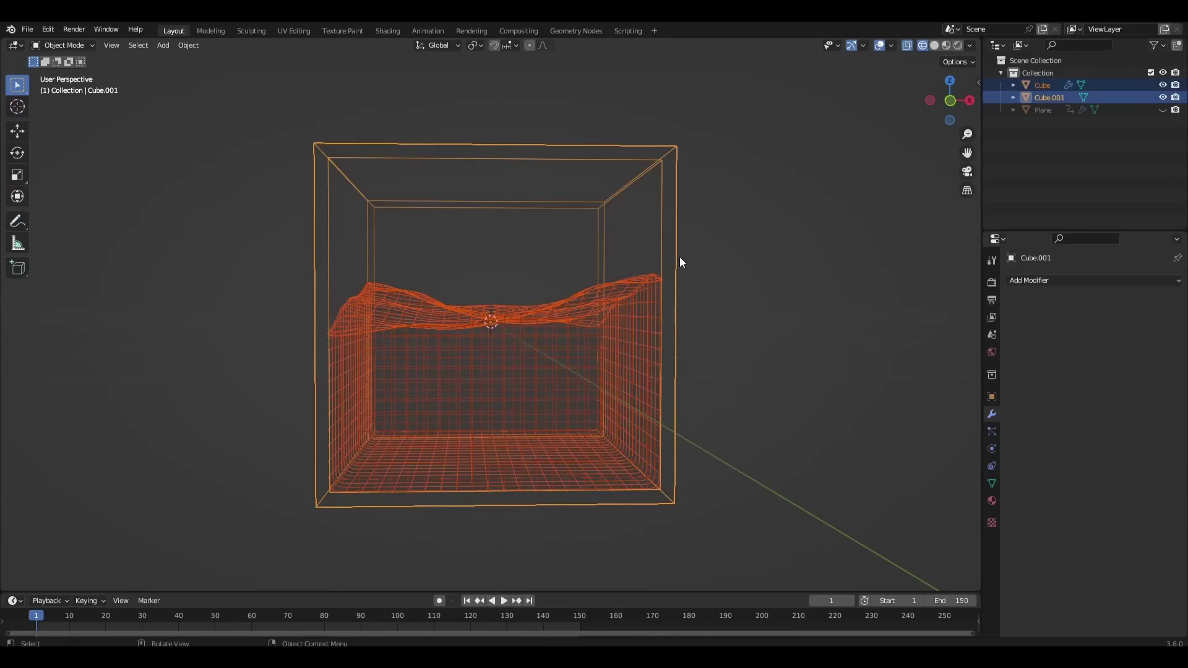
{"action": "right_click", "coordinate": [680, 257]}
{"action": "mouse_move", "coordinate": [625, 451]}
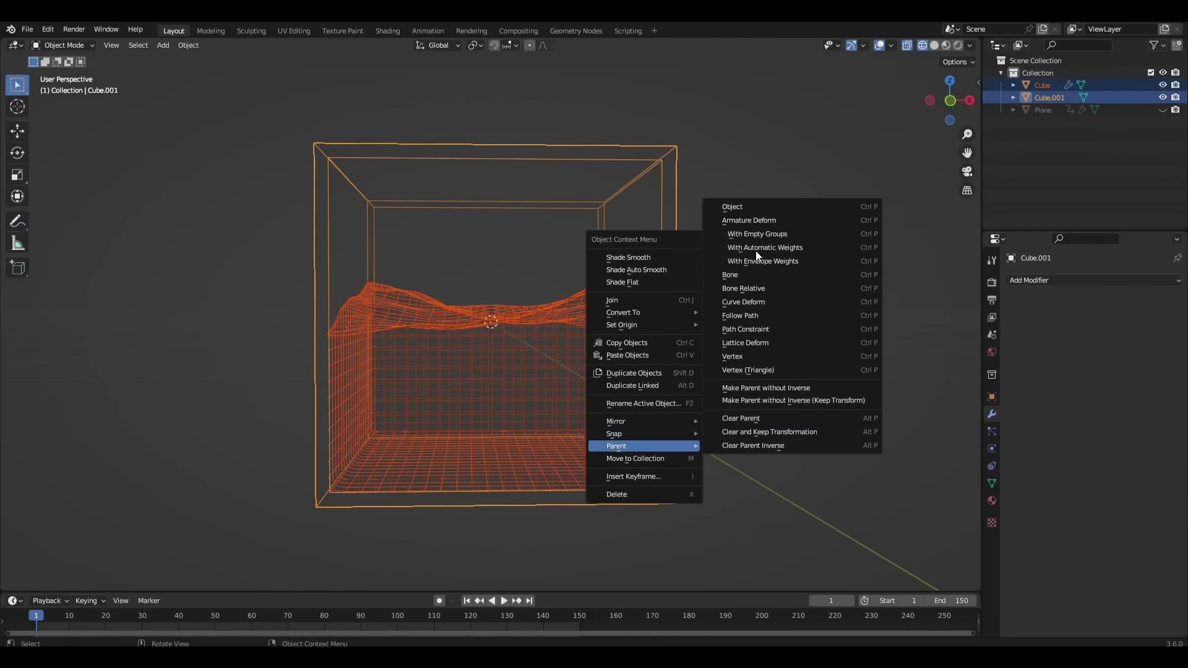
{"action": "left_click", "coordinate": [759, 209]}
{"action": "left_click", "coordinate": [730, 279]}
{"action": "key", "text": "KP_1"}
{"action": "left_click", "coordinate": [634, 277]}
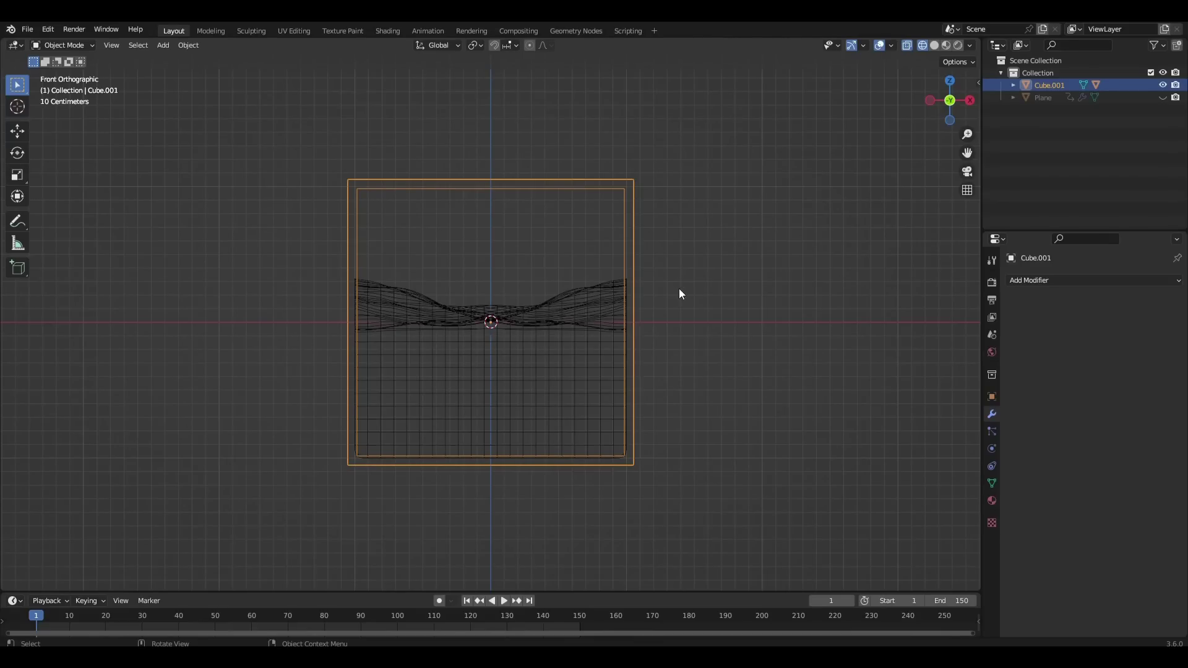
{"action": "key", "text": "n"}
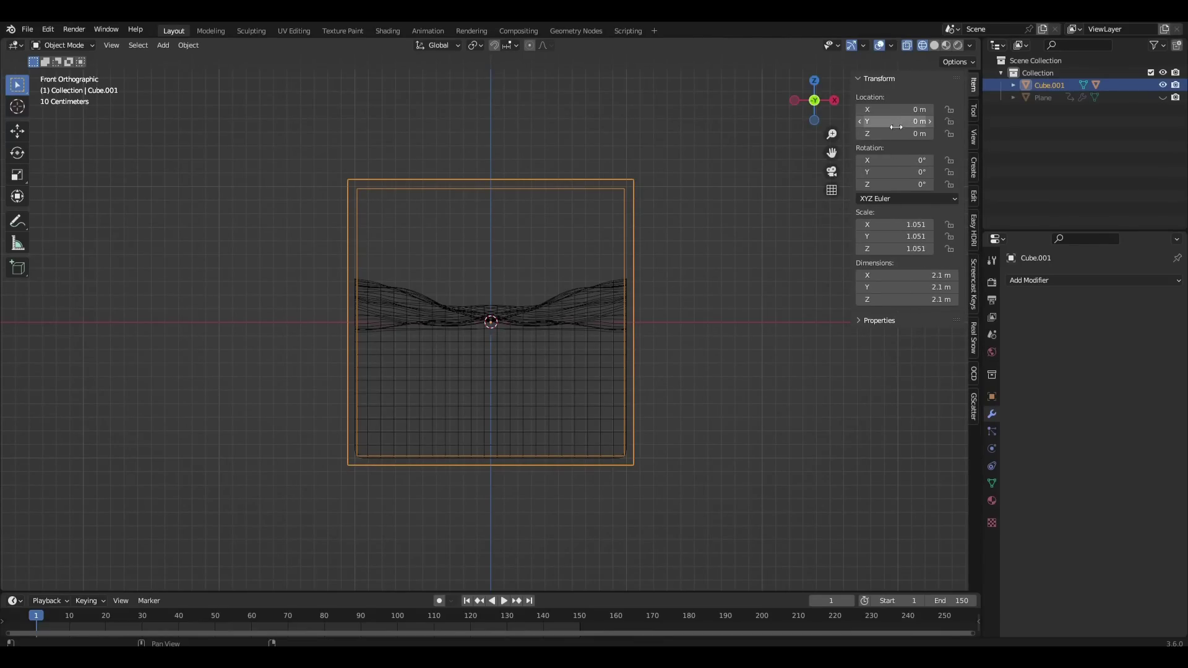
Keyframe the container's Y rotation at -30° on frame 1 and 30° on frame 75
{"action": "left_click", "coordinate": [891, 172]}
{"action": "type", "text": "-30"}
{"action": "key", "text": "Return"}
{"action": "key", "text": "i"}
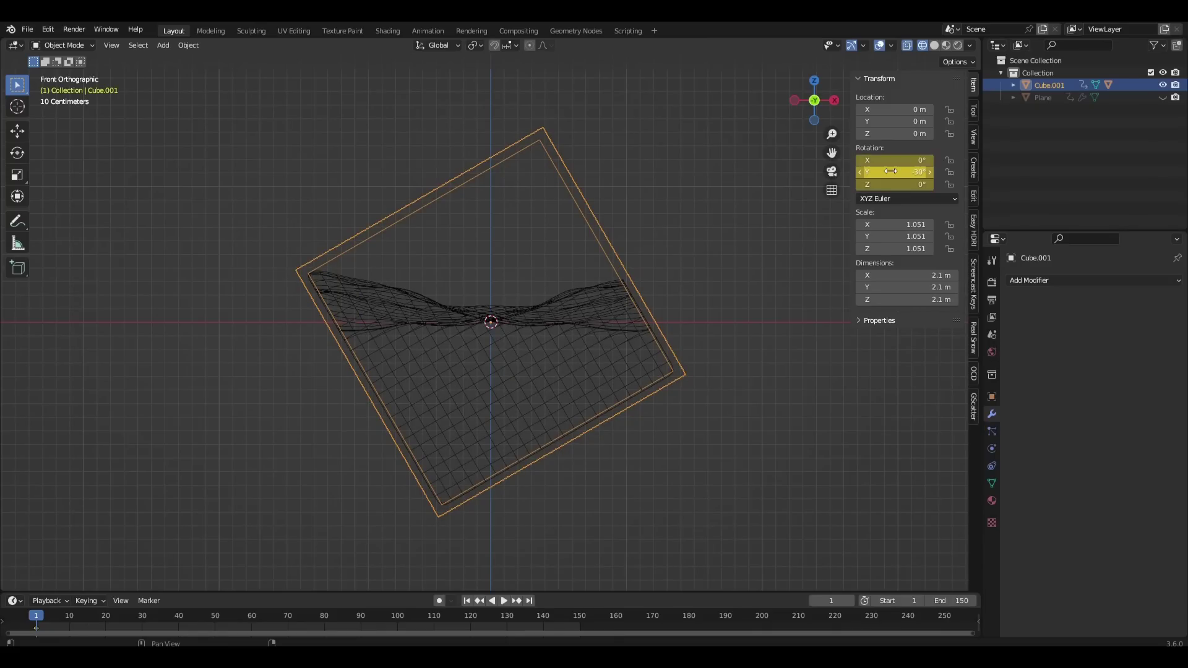
{"action": "left_click", "coordinate": [305, 615]}
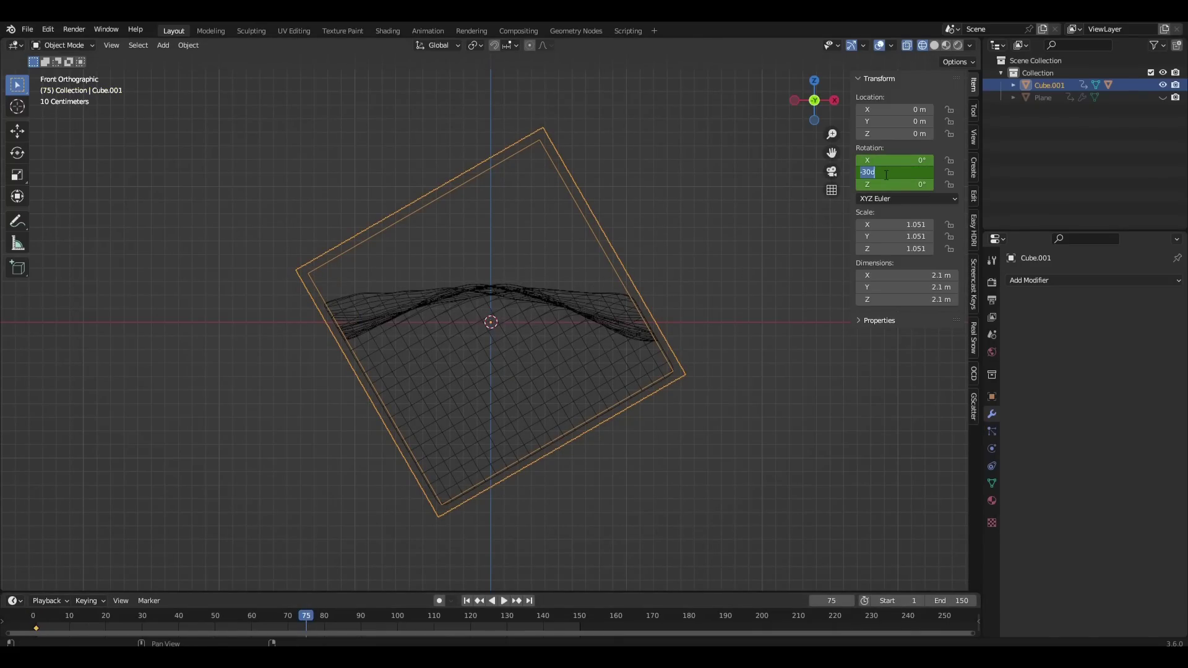
{"action": "key", "text": "Return"}
{"action": "key", "text": "i"}
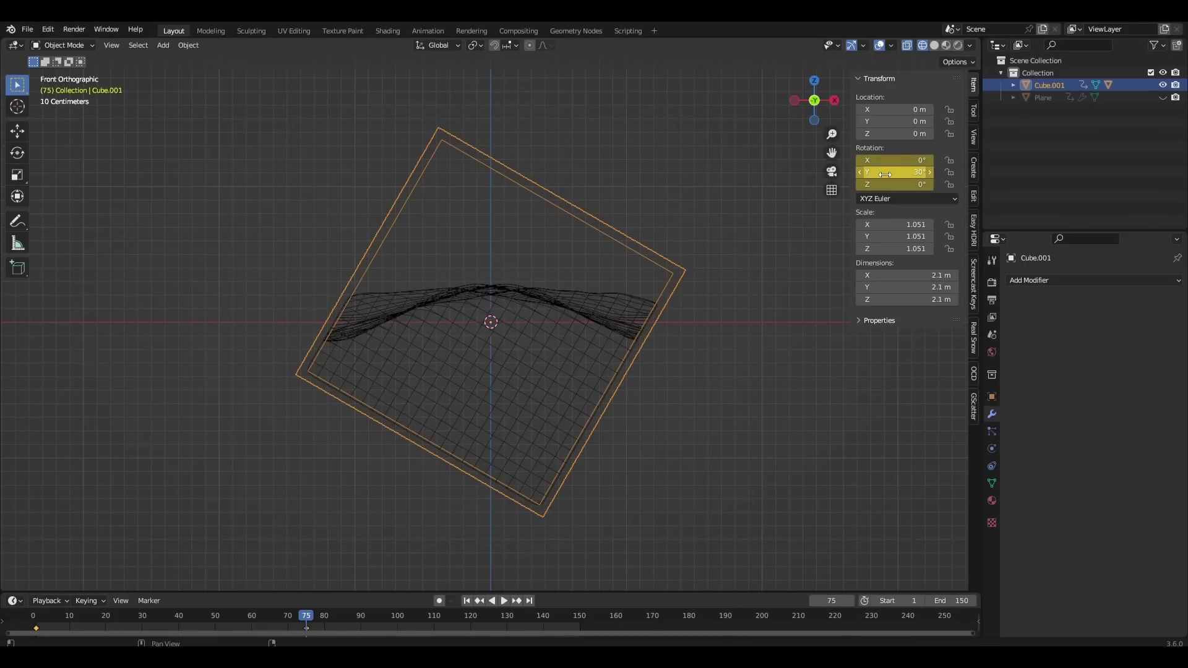
Keyframe -30° Y rotation on frame 150 and play the rocking animation from the start
{"action": "left_click", "coordinate": [579, 617]}
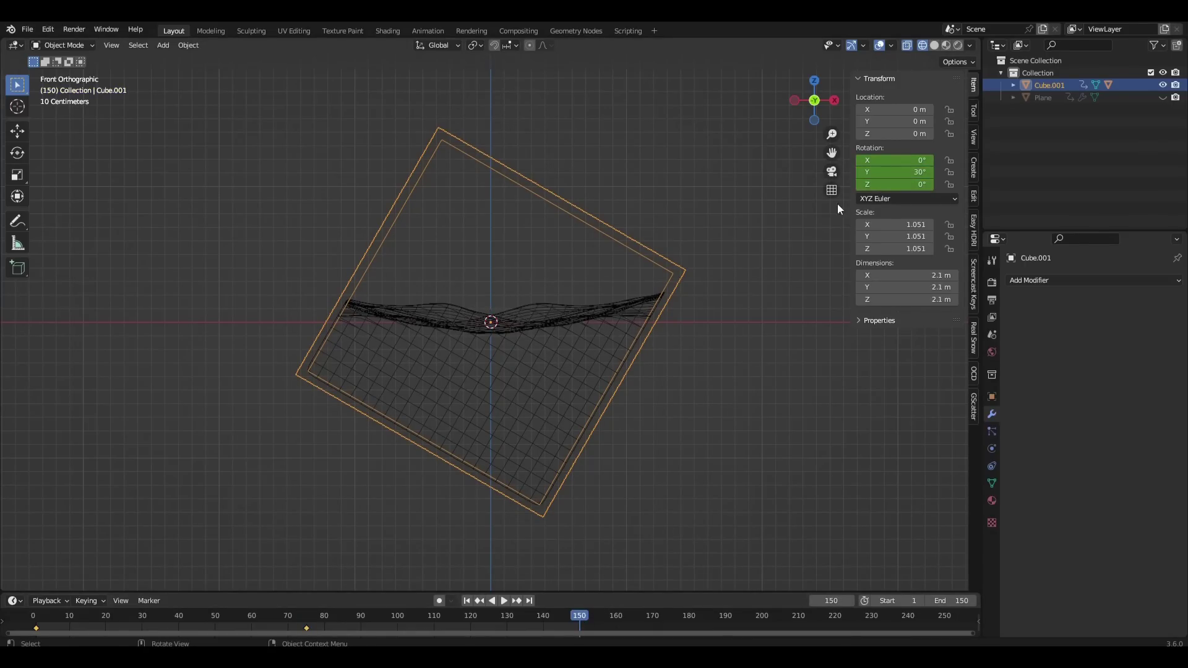
{"action": "left_click", "coordinate": [885, 173]}
{"action": "type", "text": "-30"}
{"action": "key", "text": "Return"}
{"action": "key", "text": "i"}
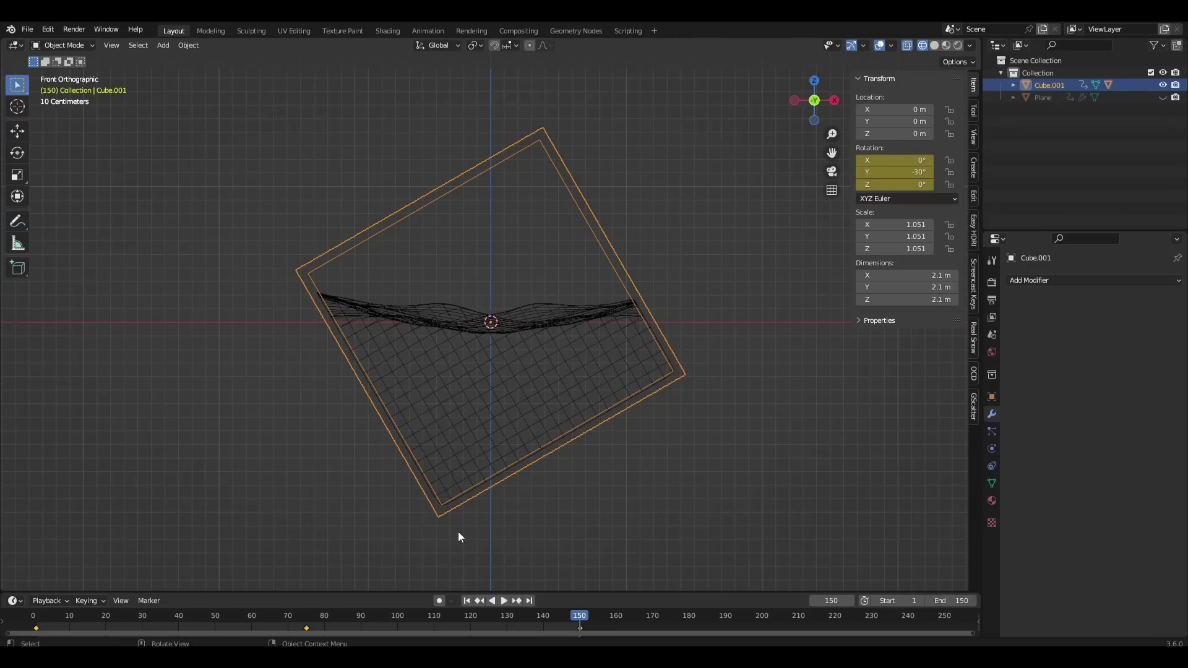
{"action": "left_click", "coordinate": [467, 600]}
{"action": "key", "text": "space"}
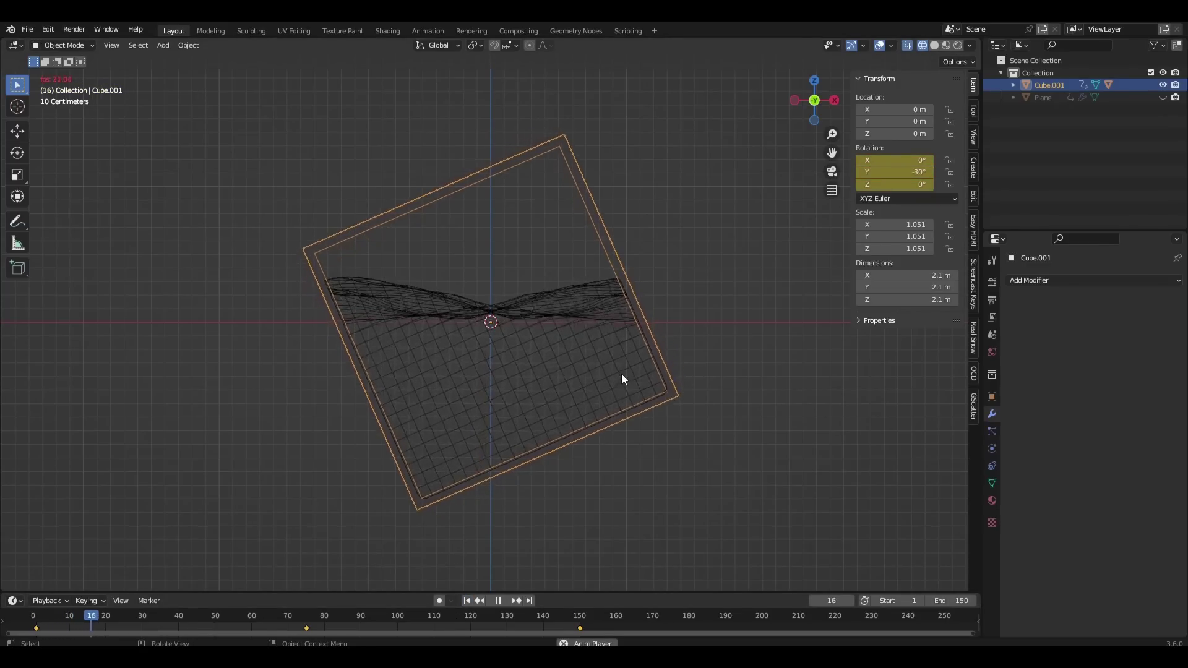
{"action": "middle_click_drag", "start_coordinate": [649, 376], "coordinate": [578, 380]}
{"action": "key", "text": "shift+d"}
{"action": "key", "text": "Escape"}
Make Cube.002 a child of Cube.001 using Parent > Object
{"action": "left_click", "coordinate": [1049, 86]}
{"action": "left_click", "coordinate": [1047, 98], "text": "shift"}
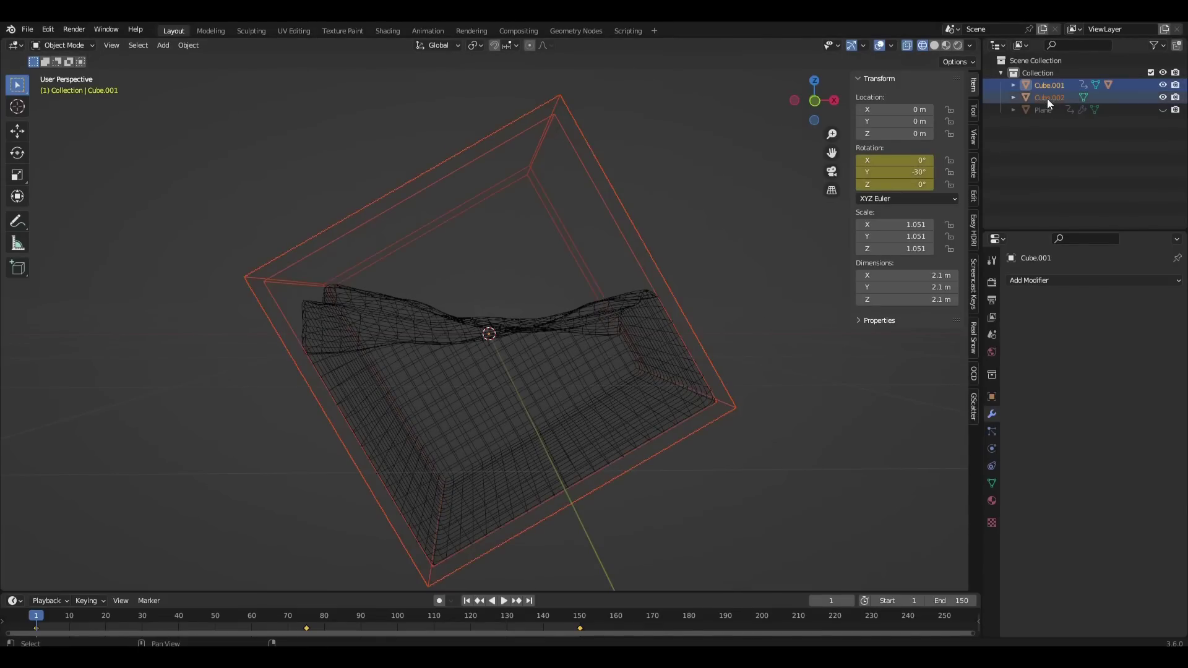
{"action": "right_click", "coordinate": [667, 214]}
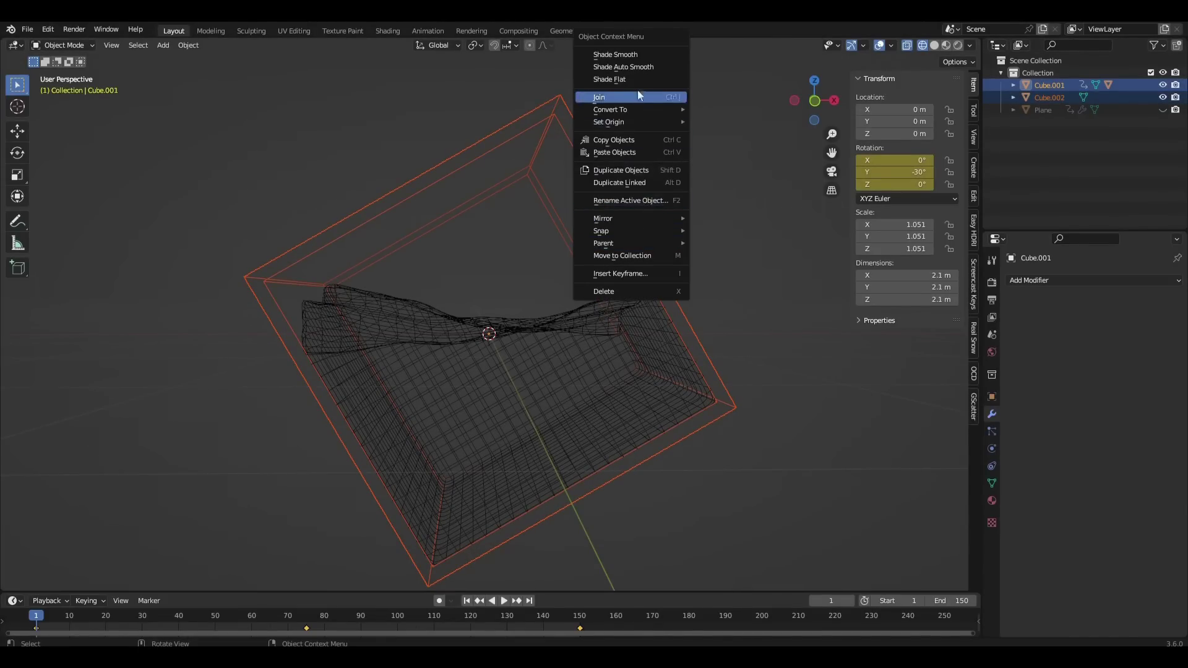
{"action": "mouse_move", "coordinate": [614, 242]}
{"action": "left_click", "coordinate": [734, 243]}
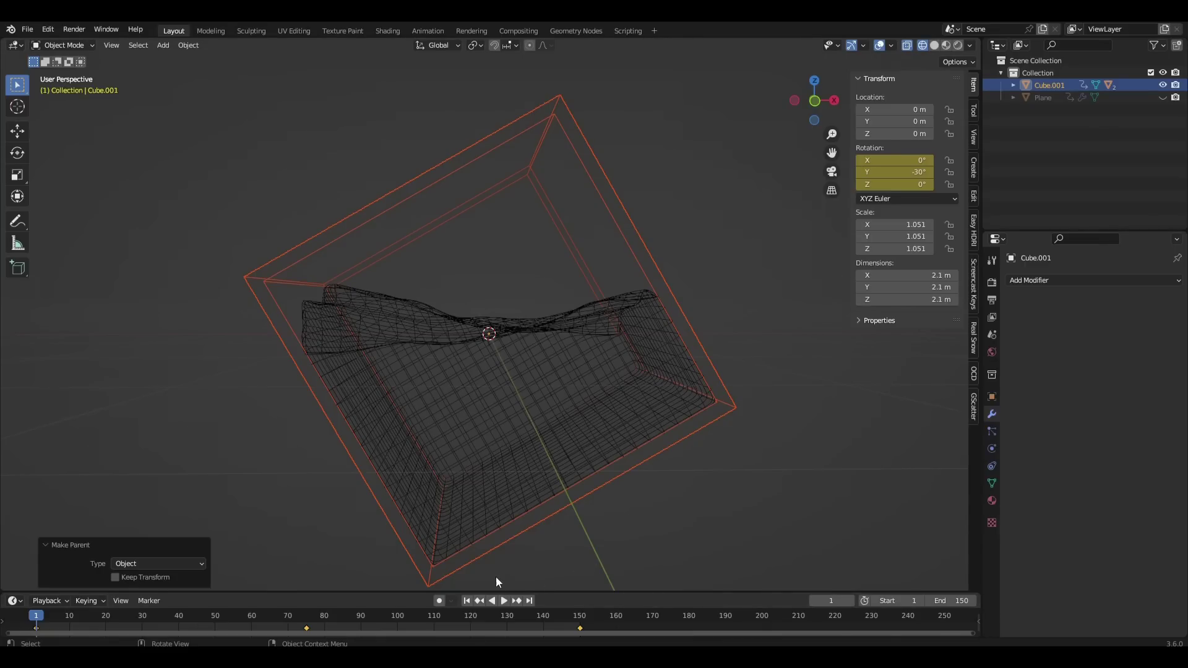
{"action": "left_click", "coordinate": [698, 247]}
Preview the rocking motion, rewind to frame 1, and expand Cube.001's children in the outliner
{"action": "key", "text": "space"}
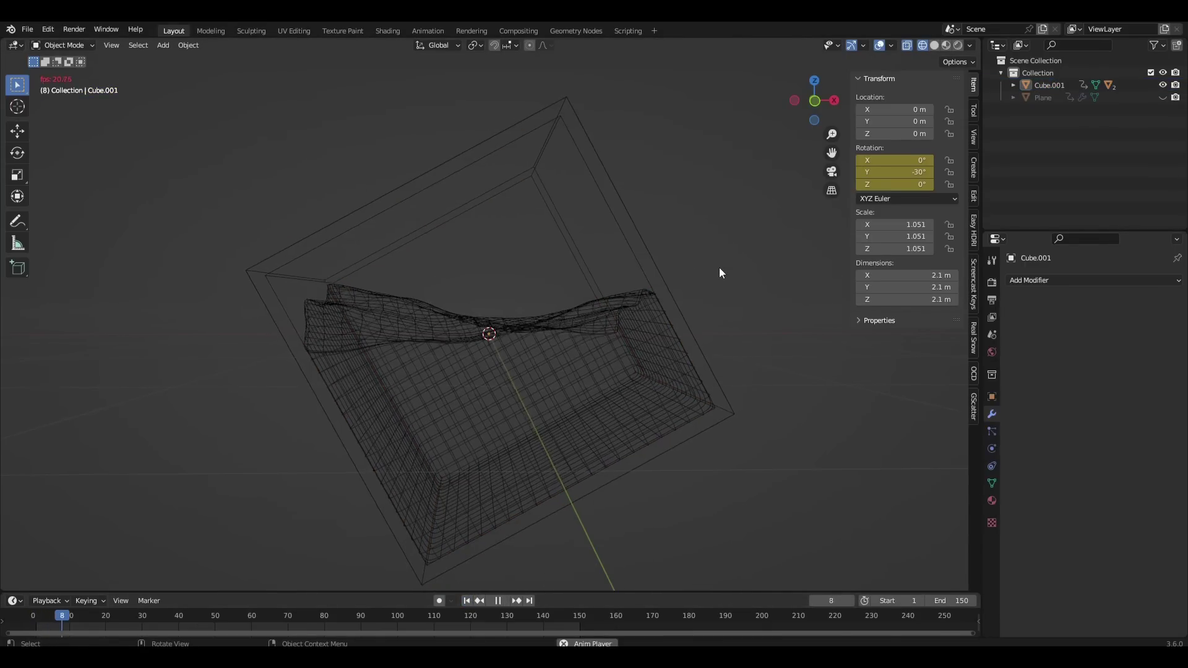
{"action": "left_click", "coordinate": [498, 601]}
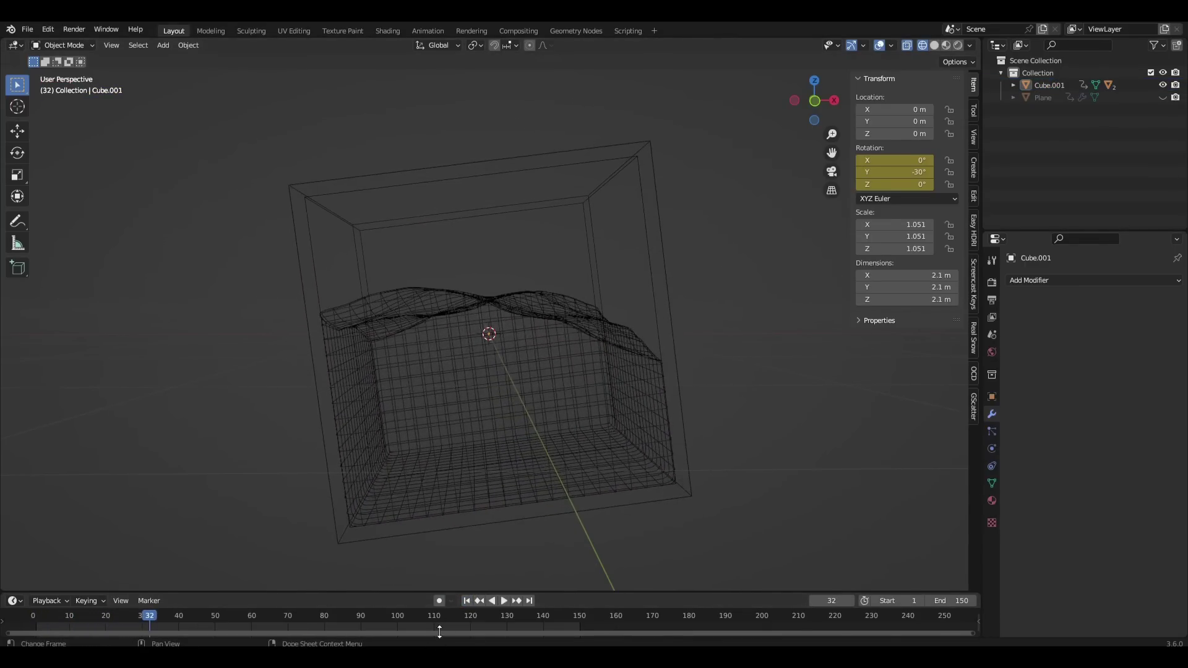
{"action": "left_click", "coordinate": [467, 601]}
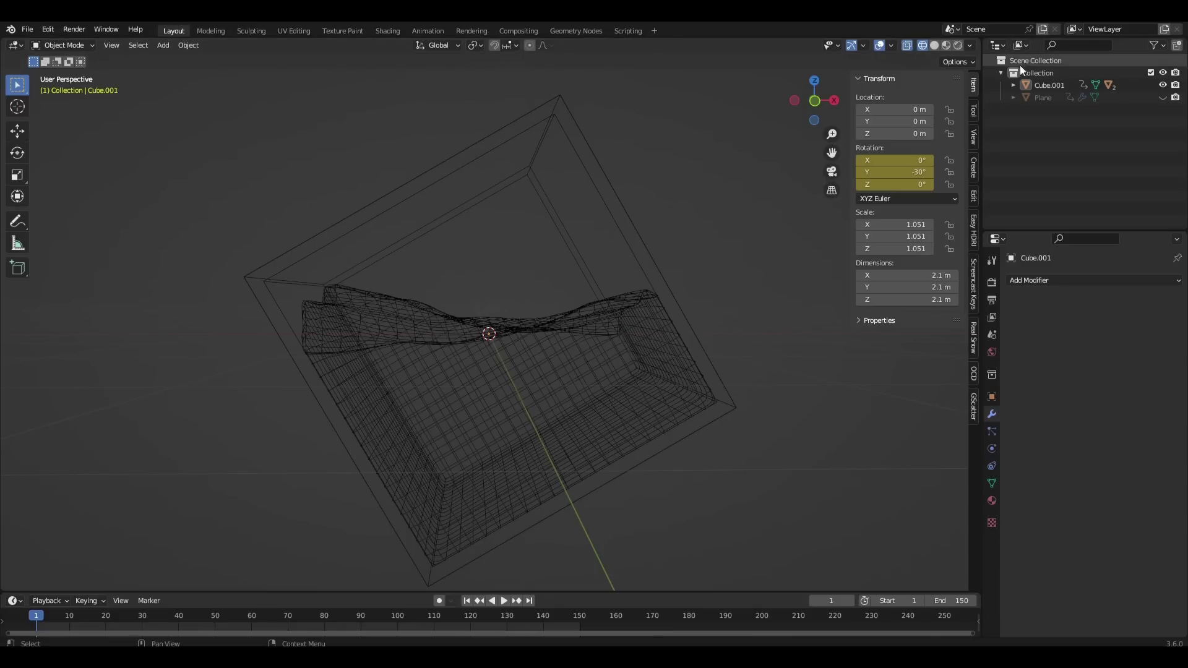
{"action": "left_click", "coordinate": [1013, 85]}
Select the outer box Cube.002 and scale it up slightly, by 1.029
{"action": "left_click", "coordinate": [1042, 123]}
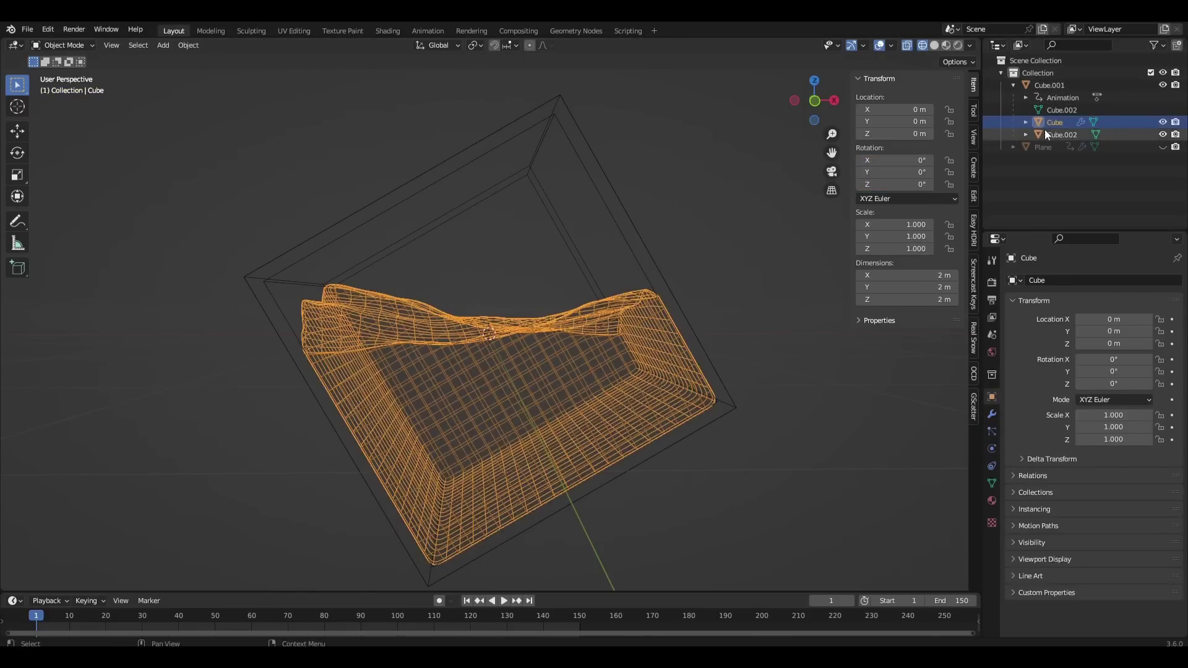
{"action": "left_click", "coordinate": [1045, 134]}
{"action": "key", "text": "s"}
{"action": "left_click", "coordinate": [778, 261]}
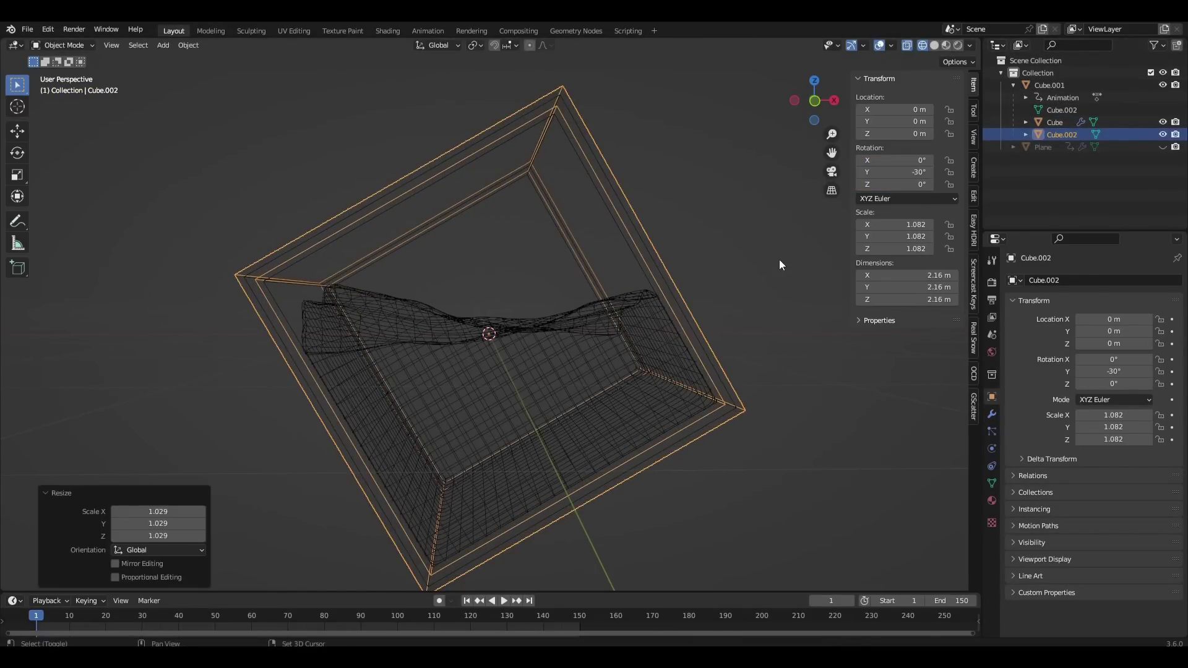
In solid shading, add a Wireframe modifier to Cube.002 with 0.099 m bar thickness
{"action": "left_click", "coordinate": [990, 412]}
{"action": "left_click", "coordinate": [934, 46]}
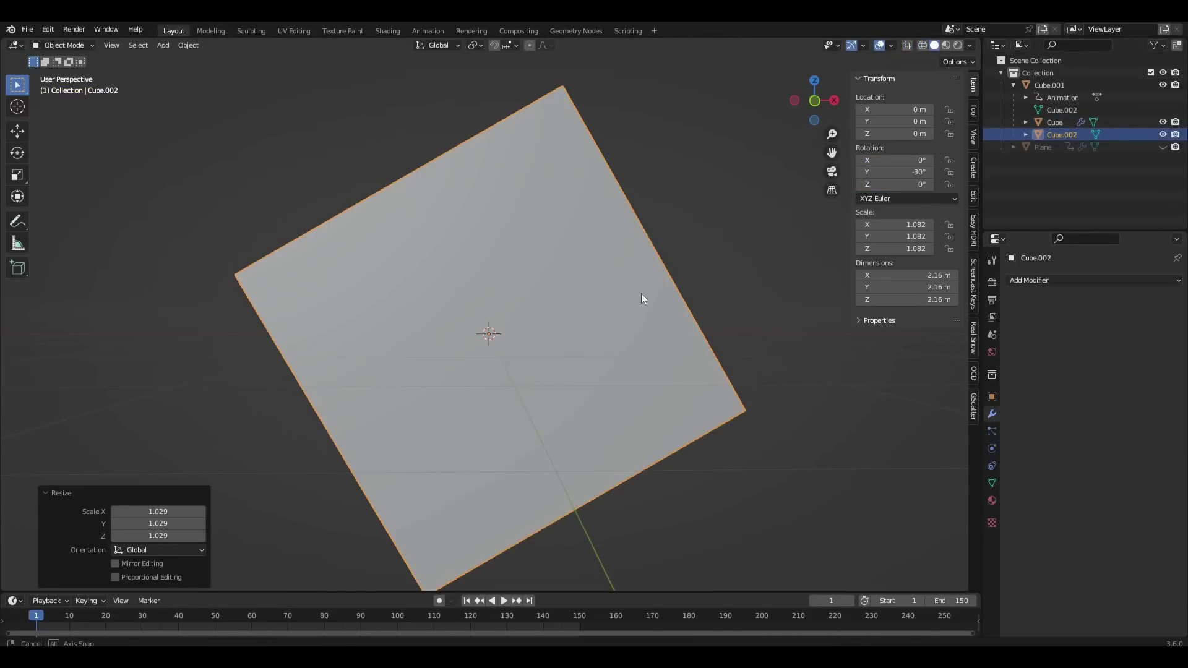
{"action": "middle_click_drag", "start_coordinate": [641, 293], "coordinate": [607, 293]}
{"action": "left_click", "coordinate": [1051, 281]}
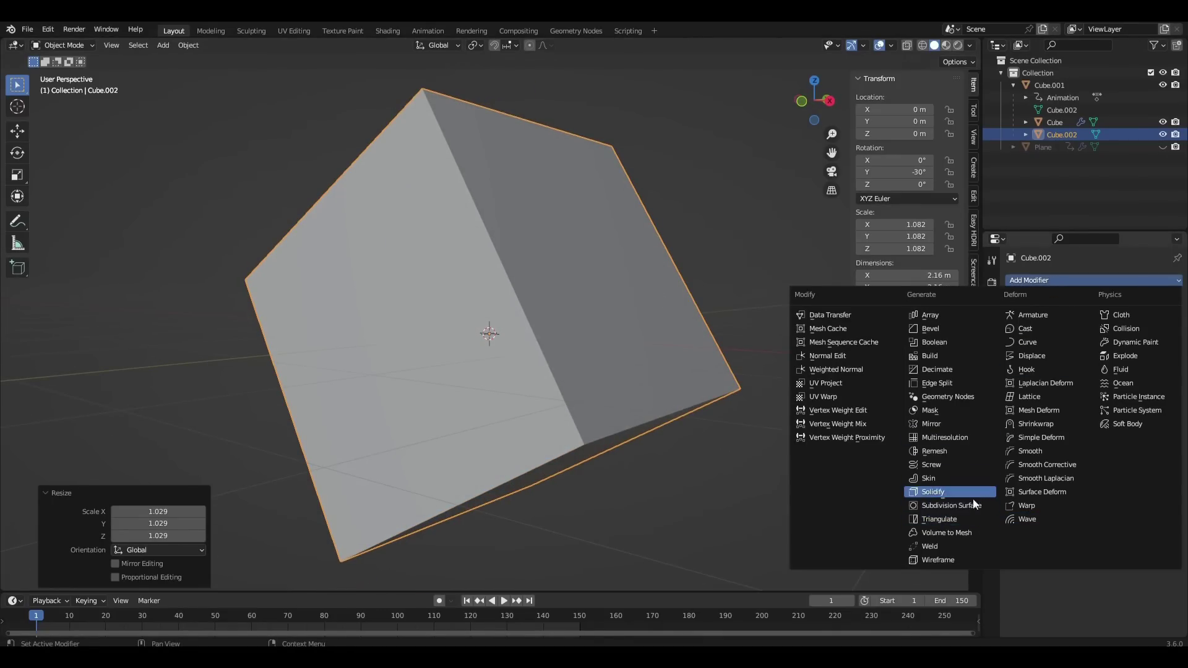
{"action": "left_click", "coordinate": [947, 559]}
{"action": "middle_click_drag", "start_coordinate": [822, 400], "coordinate": [896, 376]}
{"action": "left_click", "coordinate": [843, 385]}
{"action": "left_click_drag", "start_coordinate": [1120, 319], "coordinate": [1163, 319]}
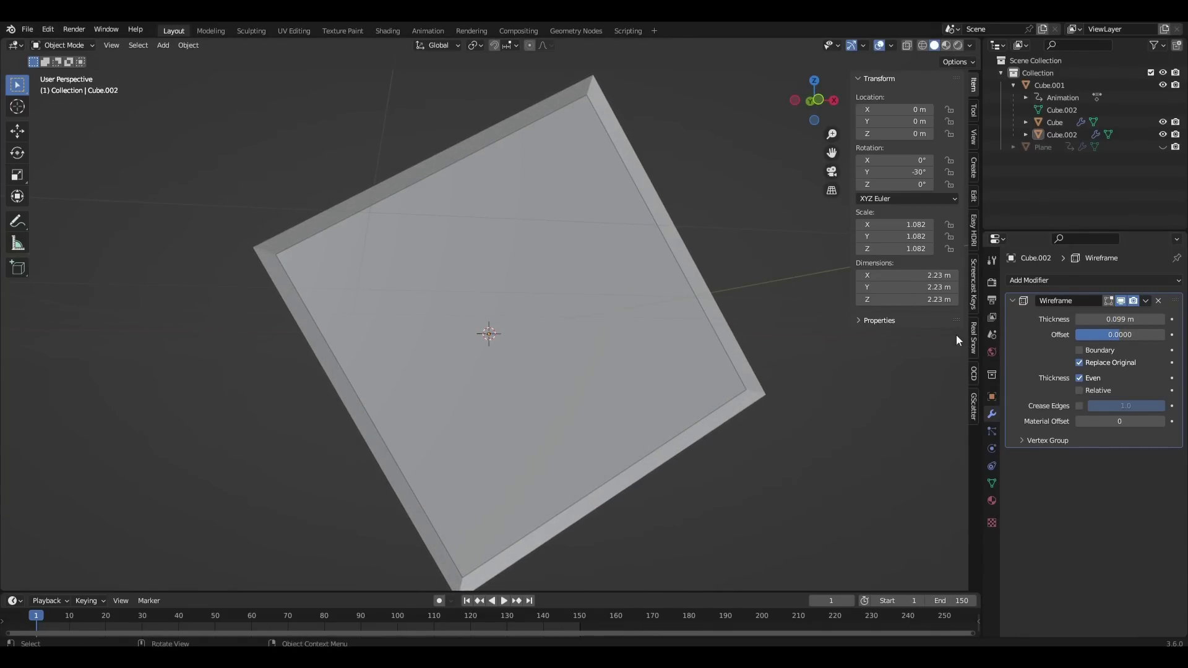
{"action": "middle_click_drag", "start_coordinate": [956, 335], "coordinate": [659, 325]}
{"action": "key", "text": "Tab"}
Connect opposite corner vertices of Cube.002 so diagonal edges cross-brace the wire frame
{"action": "left_click", "coordinate": [438, 73]}
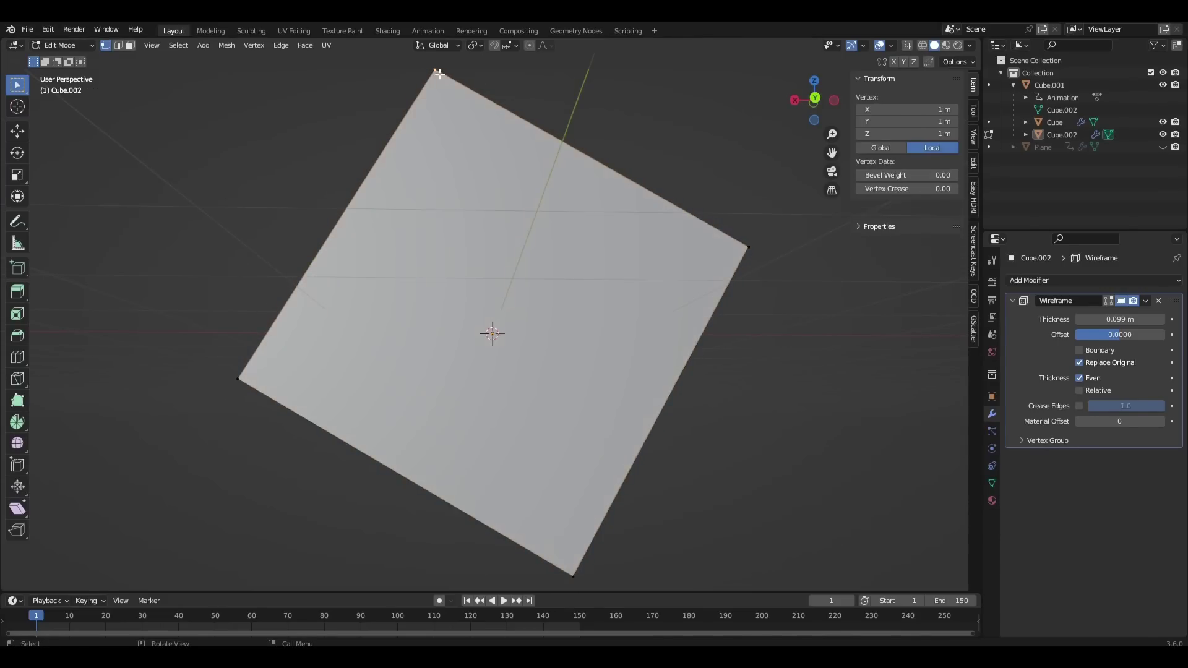
{"action": "left_click", "coordinate": [572, 571], "text": "shift"}
{"action": "left_click", "coordinate": [237, 376], "text": "shift"}
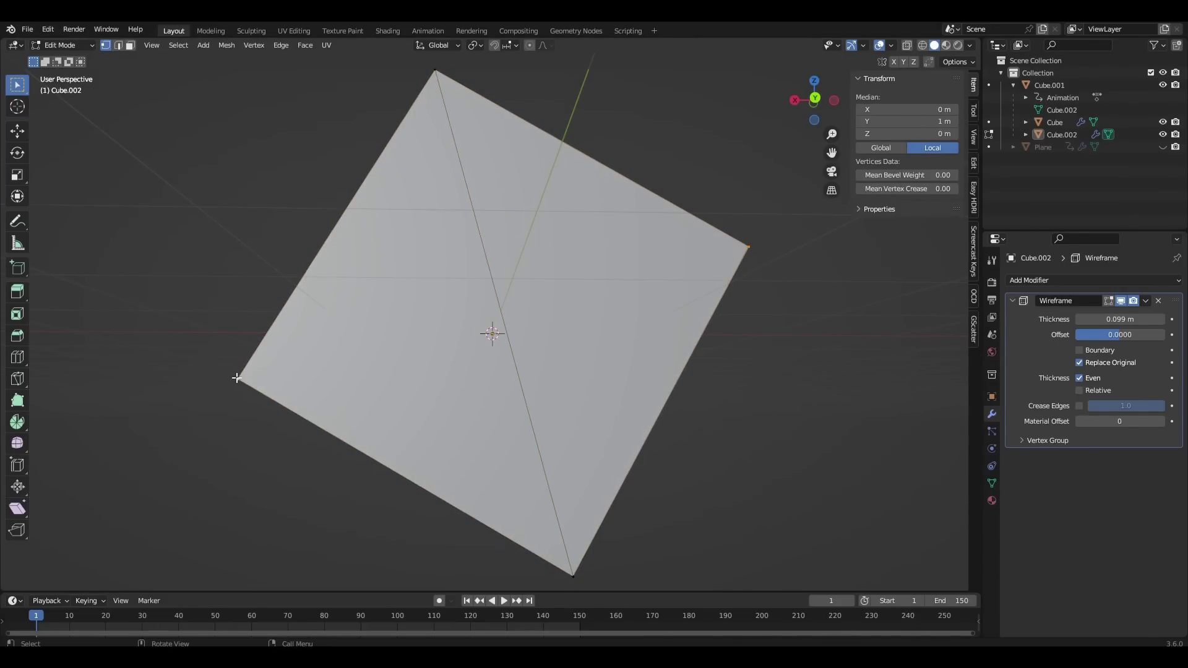
{"action": "middle_click_drag", "start_coordinate": [237, 376], "coordinate": [354, 108]}
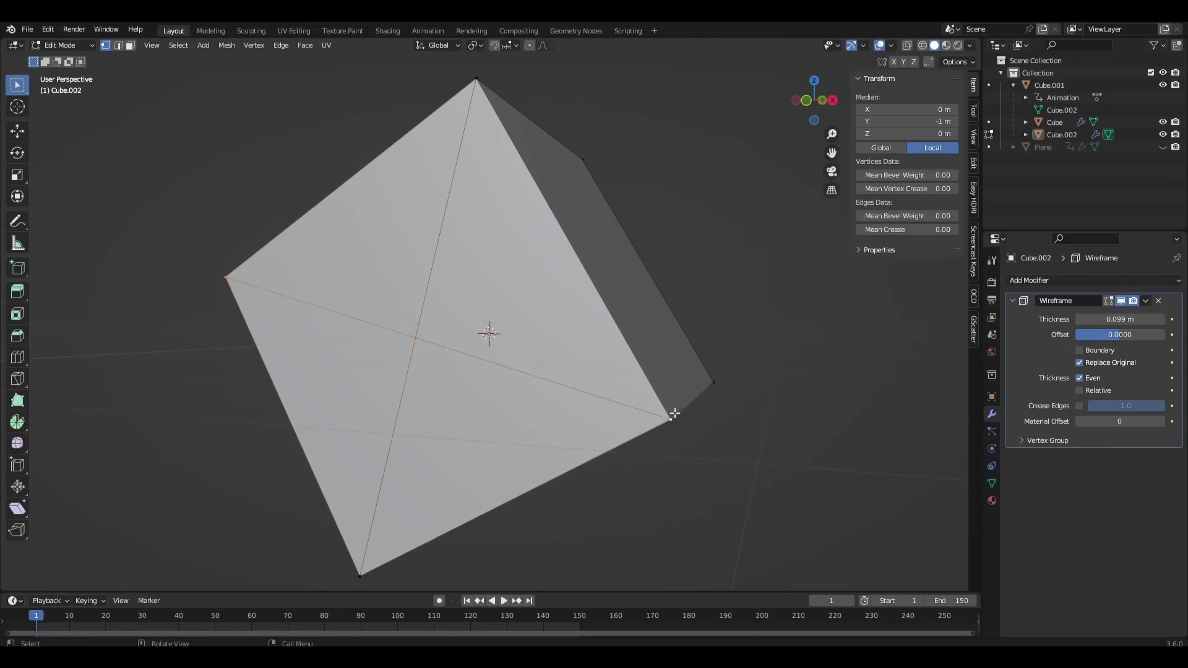
{"action": "key", "text": "Tab"}
{"action": "scroll", "coordinate": [685, 362], "scroll_direction": "down", "scroll_amount": 3}
{"action": "middle_click_drag", "start_coordinate": [686, 362], "coordinate": [755, 362]}
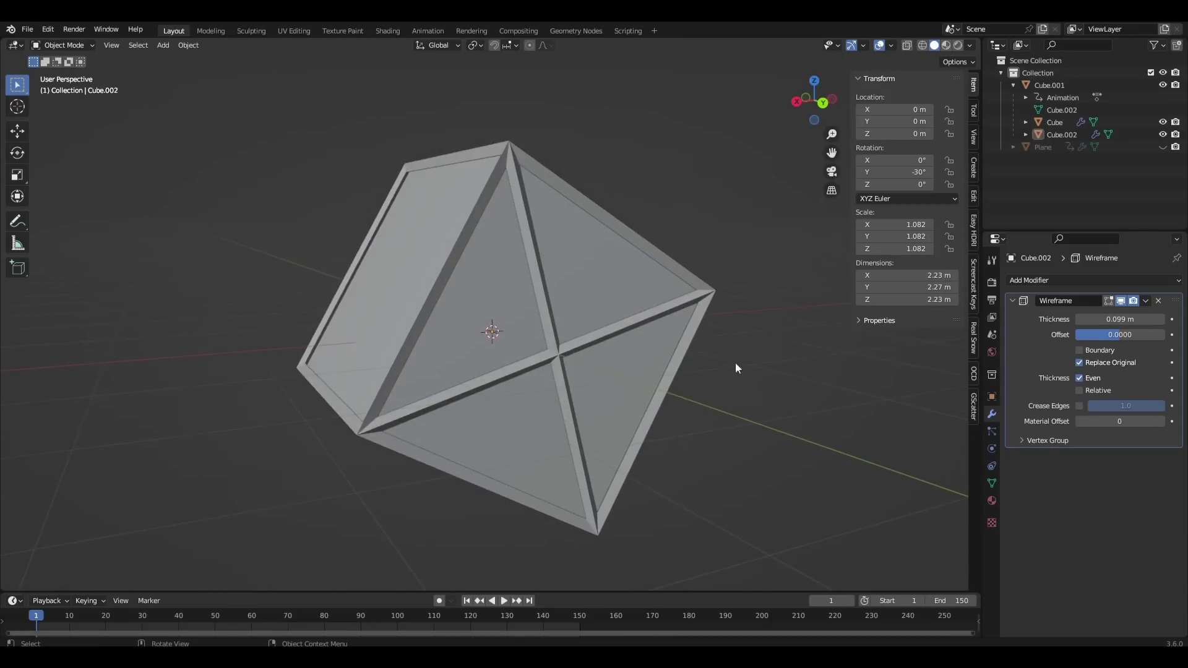
{"action": "left_click", "coordinate": [1148, 301]}
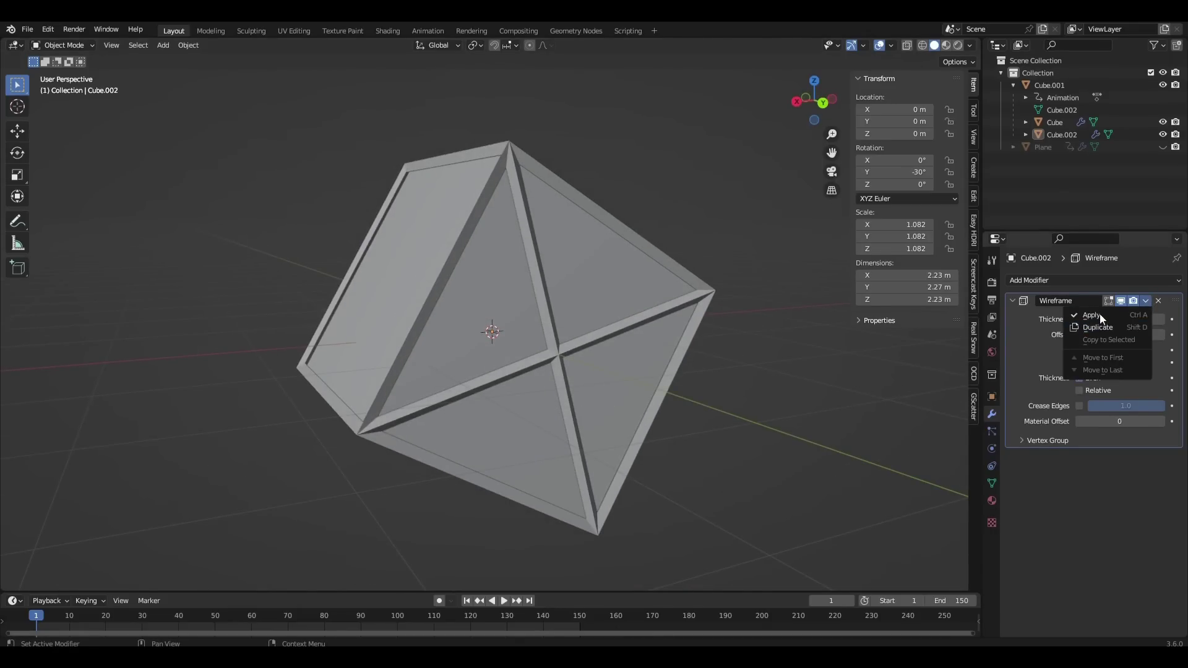
Apply the Wireframe modifier and add a Bevel modifier with 2 segments
{"action": "left_click", "coordinate": [1100, 314]}
{"action": "left_click", "coordinate": [1030, 282]}
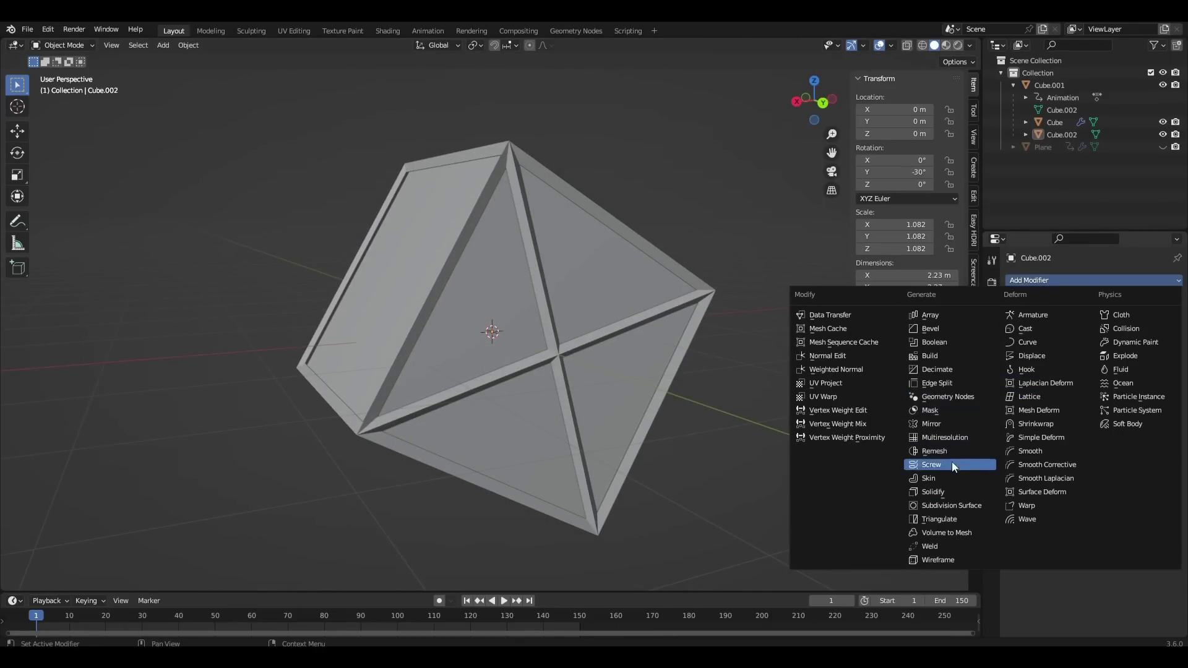
{"action": "left_click", "coordinate": [944, 329]}
{"action": "scroll", "coordinate": [755, 368], "scroll_direction": "up", "scroll_amount": 3}
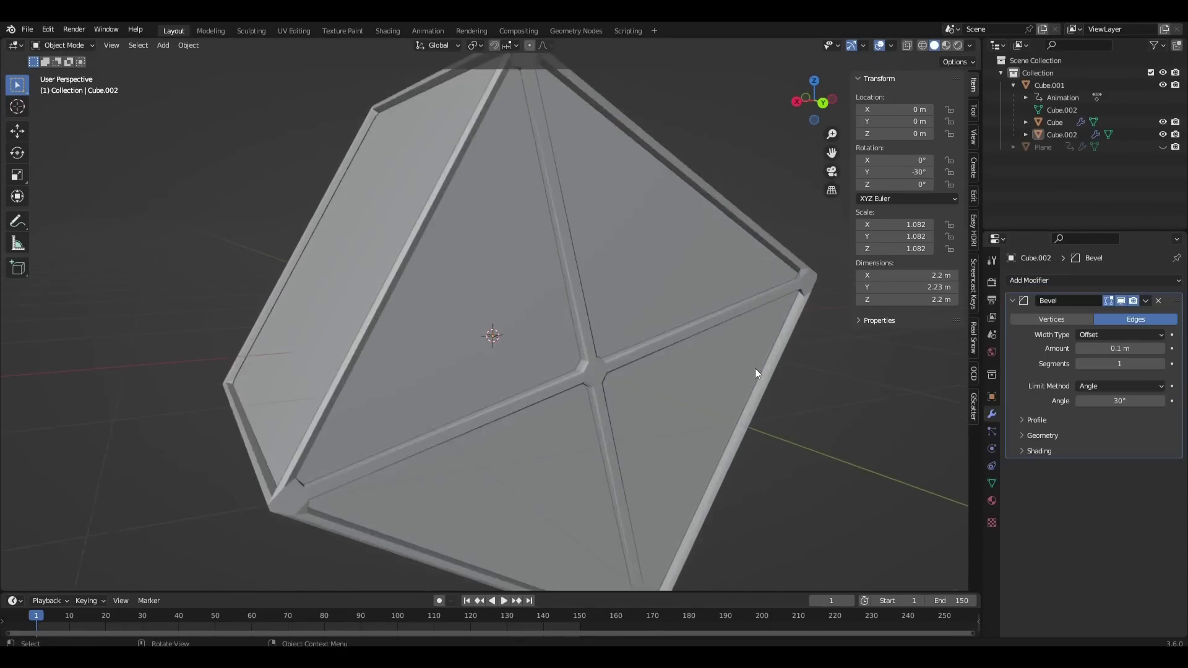
{"action": "left_click", "coordinate": [1161, 364]}
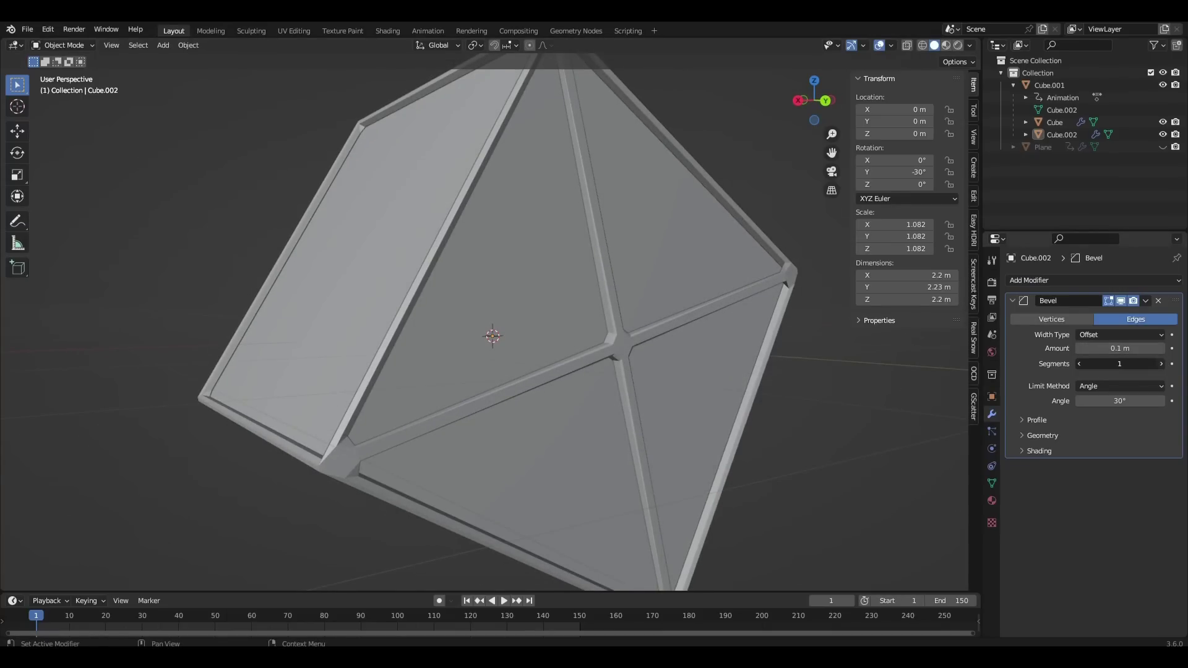
Apply Shade Smooth to the frame Cube.002
{"action": "right_click", "coordinate": [658, 326]}
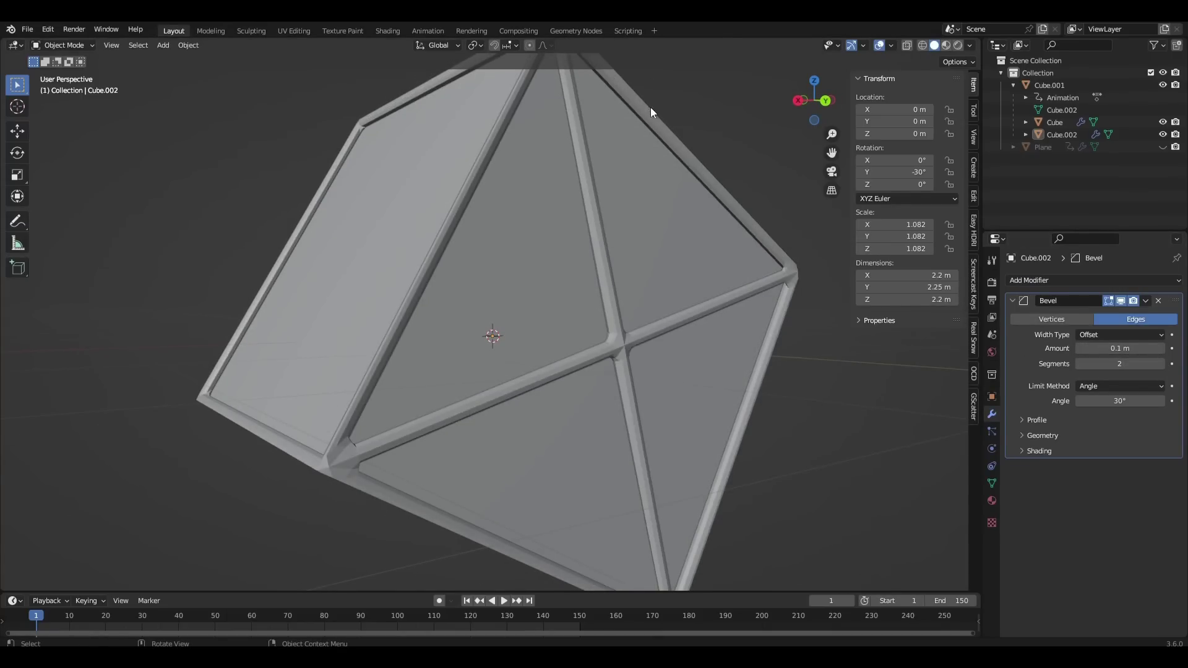
{"action": "left_click", "coordinate": [604, 246]}
{"action": "right_click", "coordinate": [604, 246]}
{"action": "left_click", "coordinate": [599, 68]}
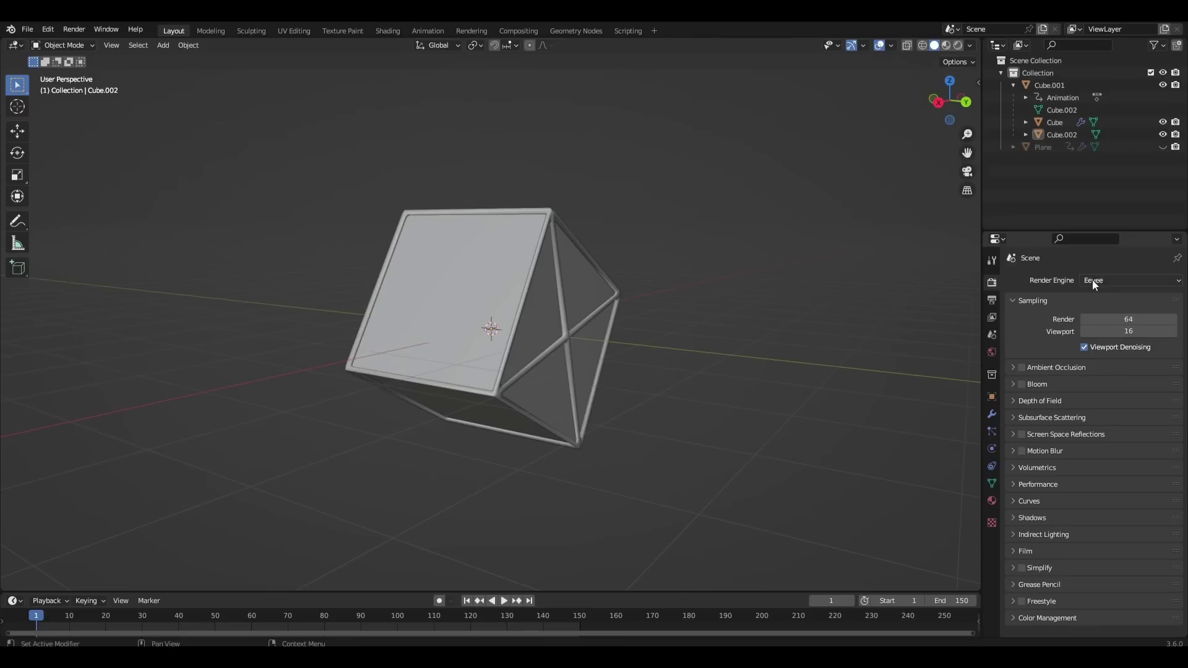
{"action": "left_click", "coordinate": [1098, 281]}
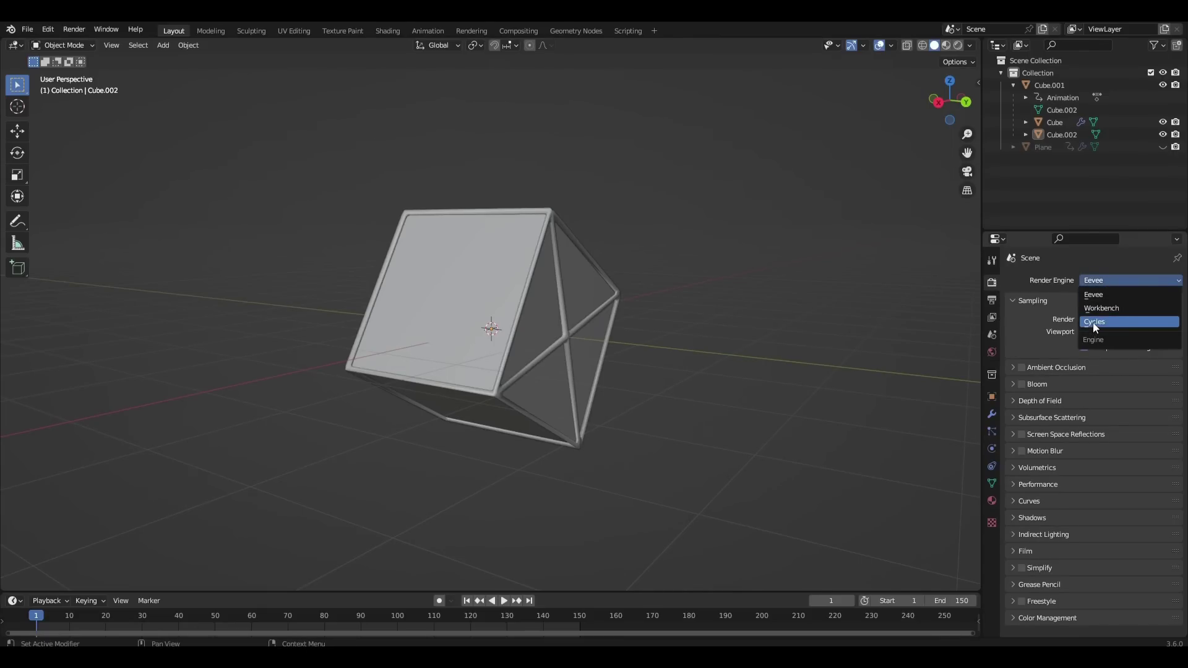
Switch the render engine to Cycles running on GPU Compute
{"action": "left_click", "coordinate": [1093, 322]}
{"action": "left_click", "coordinate": [1096, 313]}
{"action": "left_click", "coordinate": [1089, 338]}
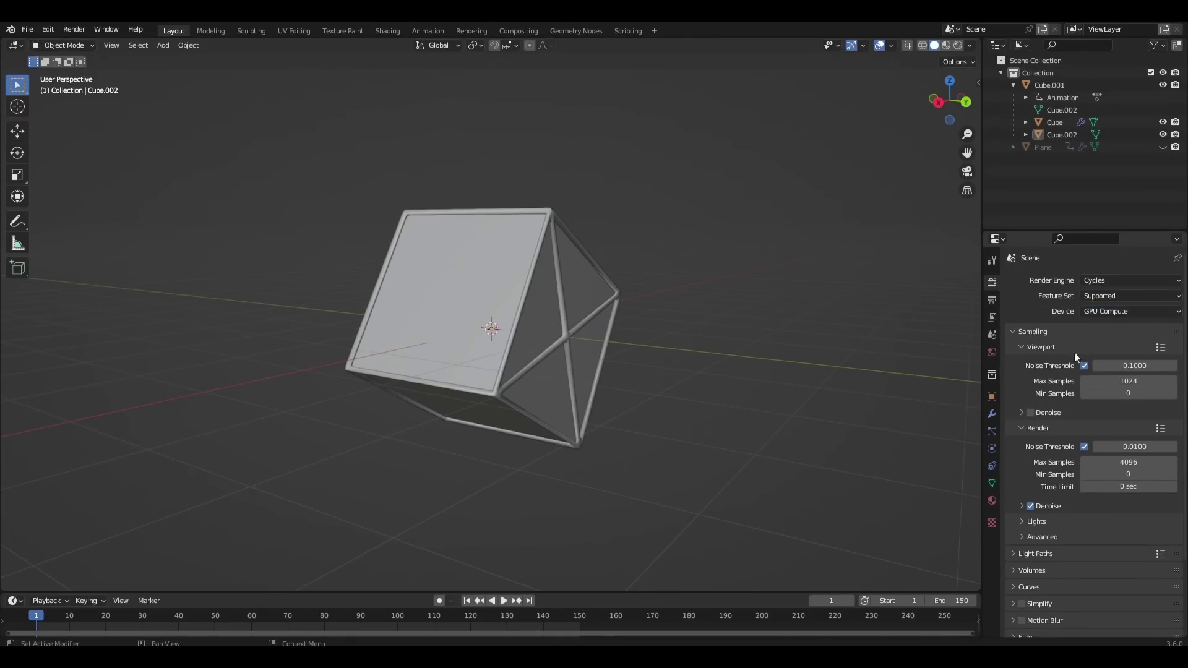